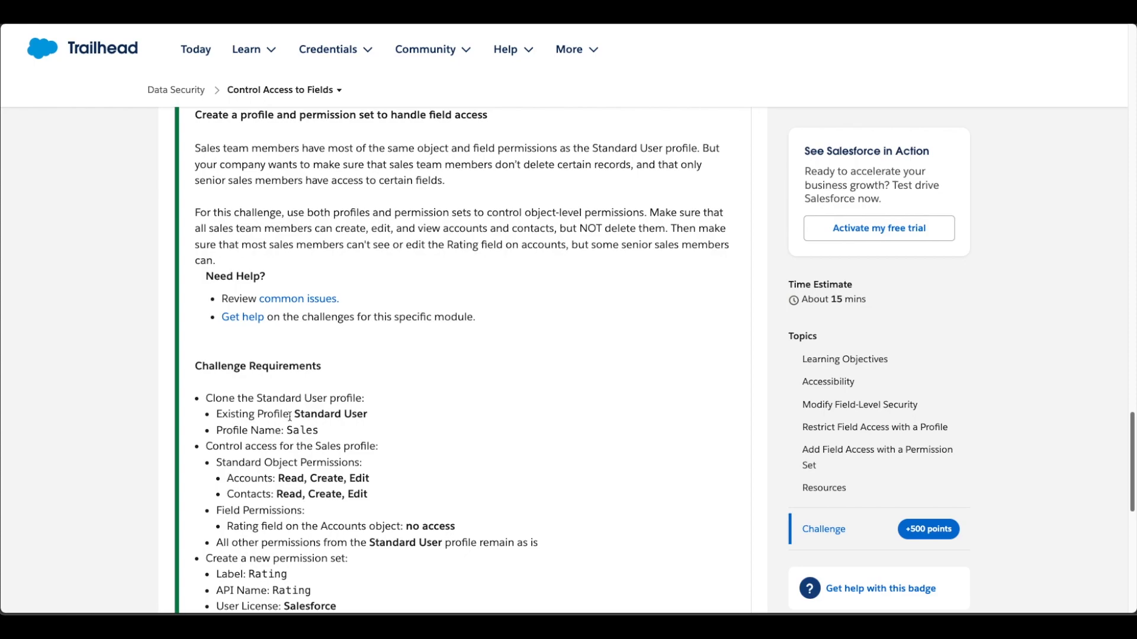
- Highlight the key requirements: Standard User clone, Sales profile name, object permissions, Rating field
drag(293, 414, 381, 418)
click(381, 417)
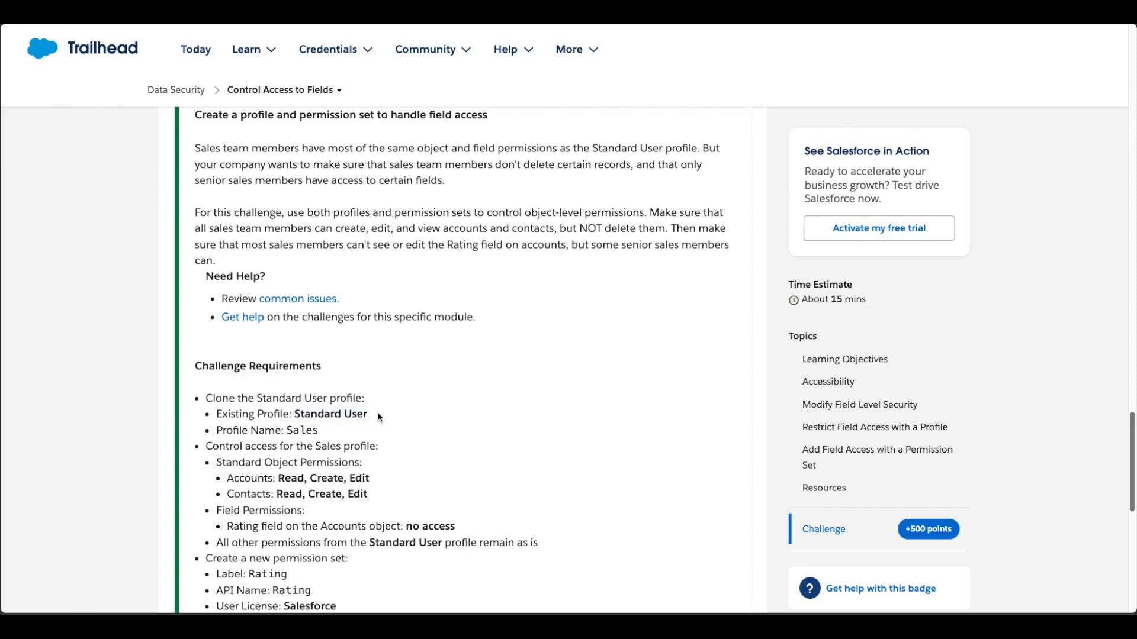
drag(318, 429, 288, 430)
click(290, 429)
drag(219, 230, 664, 231)
click(543, 229)
click(664, 232)
scroll(530, 413, down, 3)
drag(283, 534, 206, 534)
click(435, 534)
scroll(431, 532, up, 1)
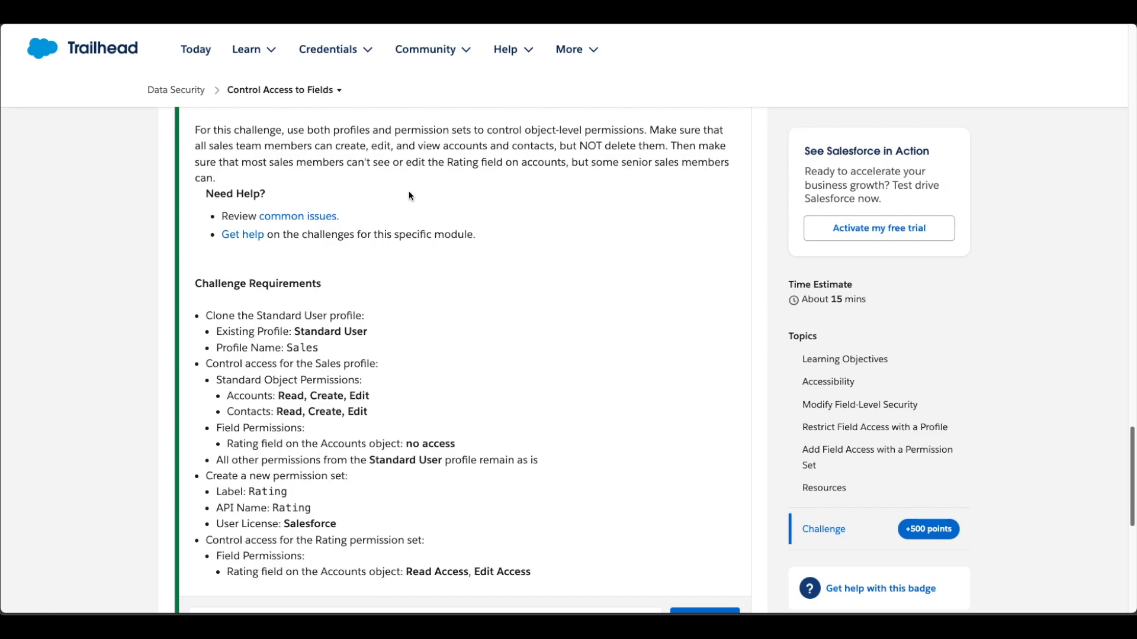
drag(447, 163, 568, 161)
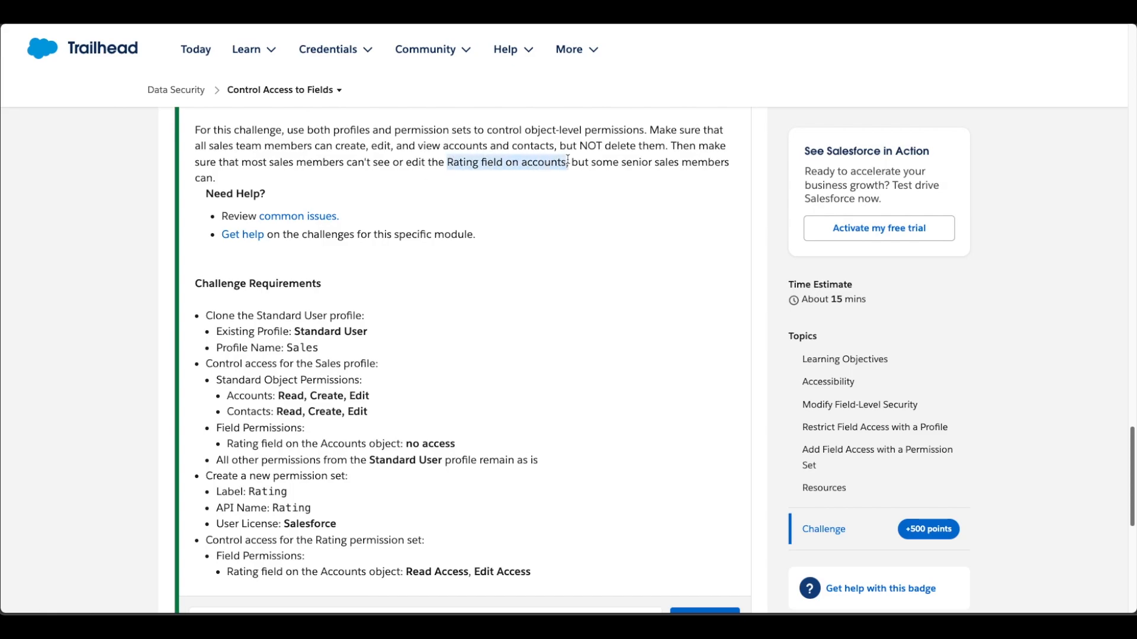
click(567, 160)
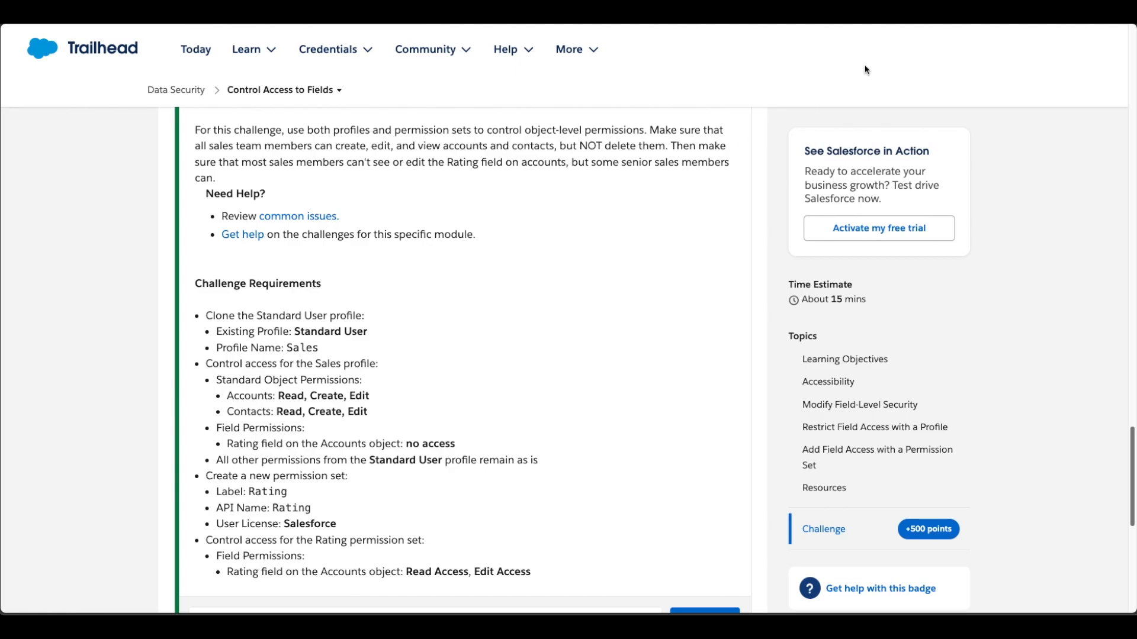
- Show the Salesforce Setup home page in split view beside the lesson, widening the Setup pane
click(977, 14)
click(673, 231)
drag(570, 355, 387, 358)
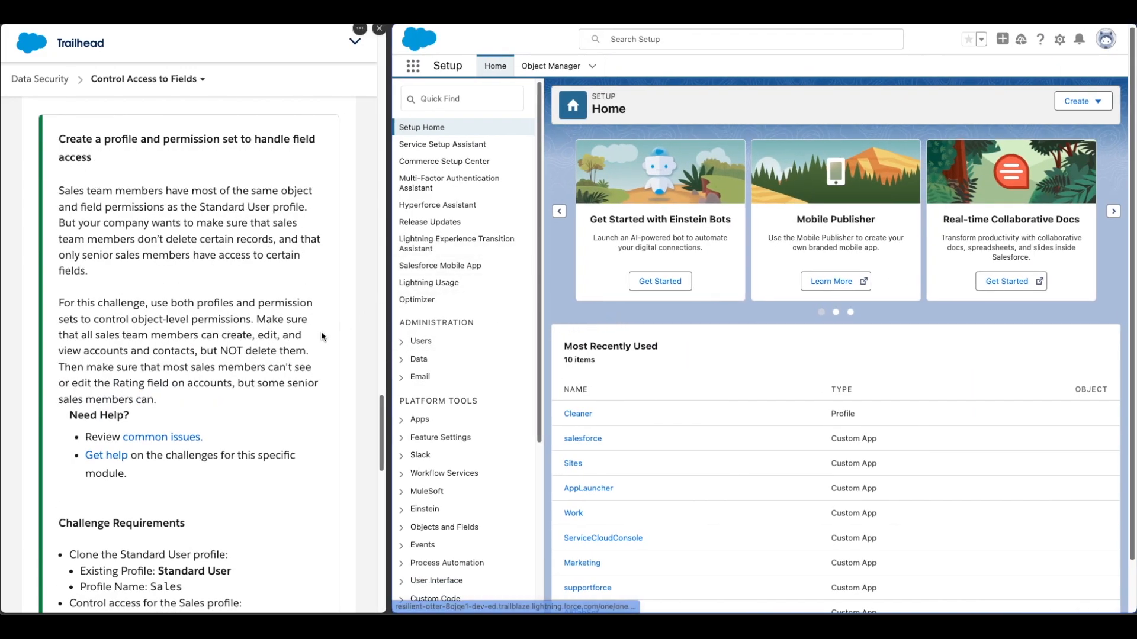
- Find 'profile' in Setup Quick Find and go to the Profiles page
scroll(294, 365, down, 3)
scroll(293, 365, down, 2)
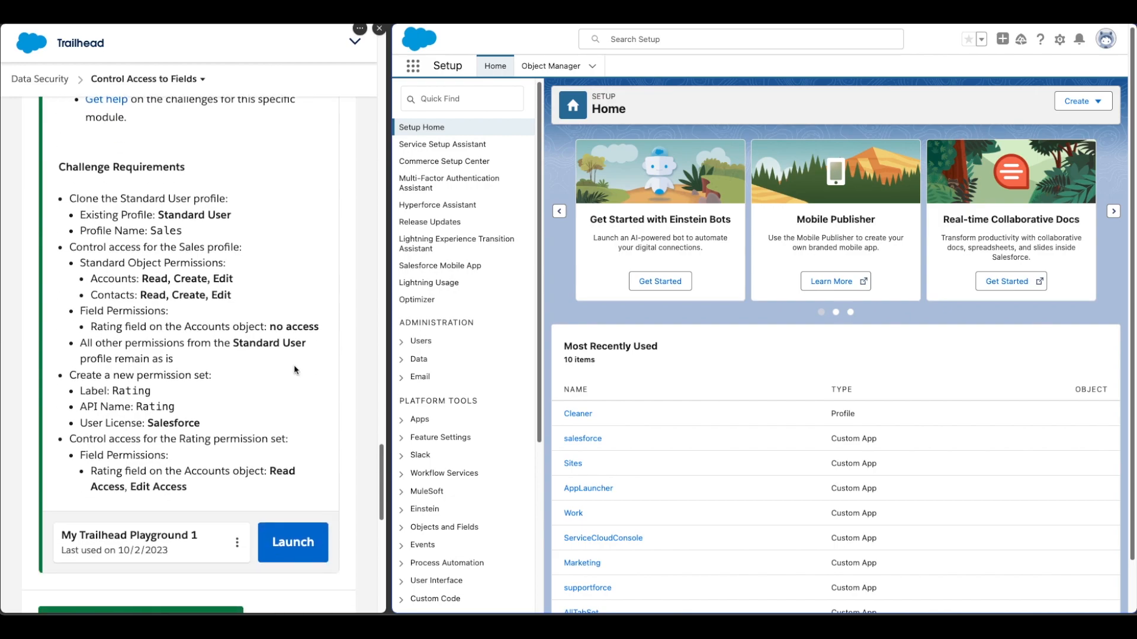
click(458, 101)
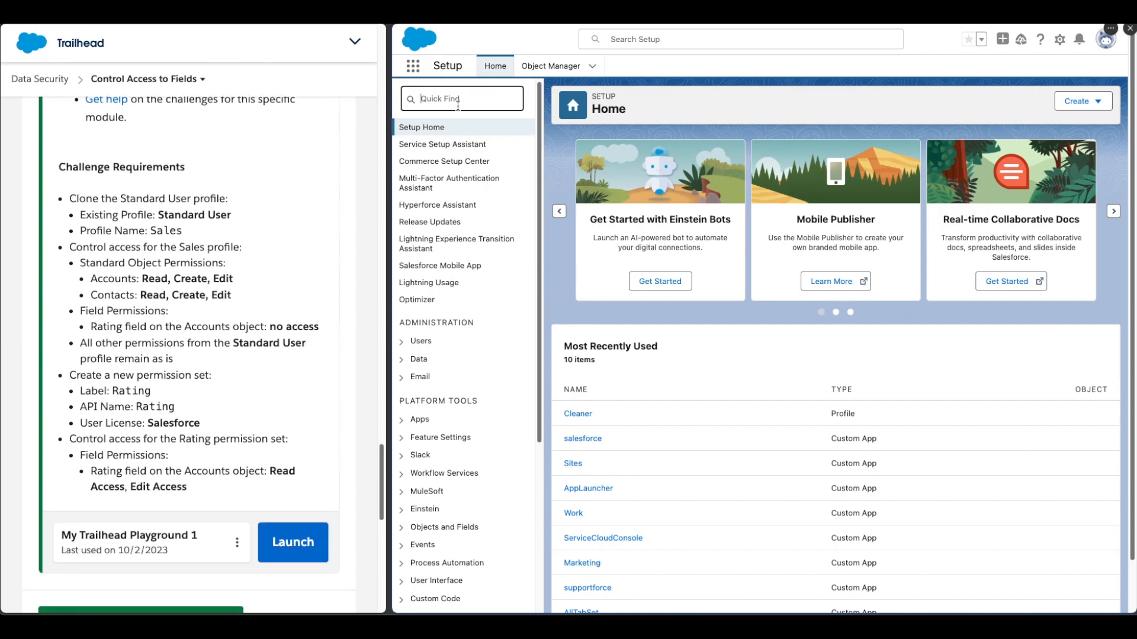
text(profile)
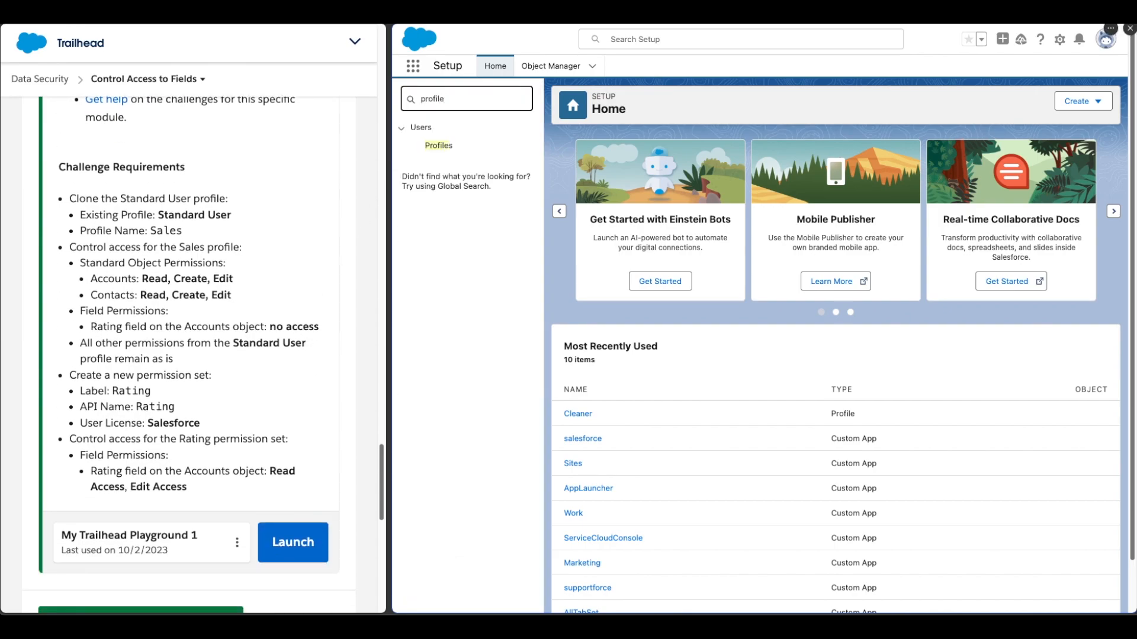
click(444, 148)
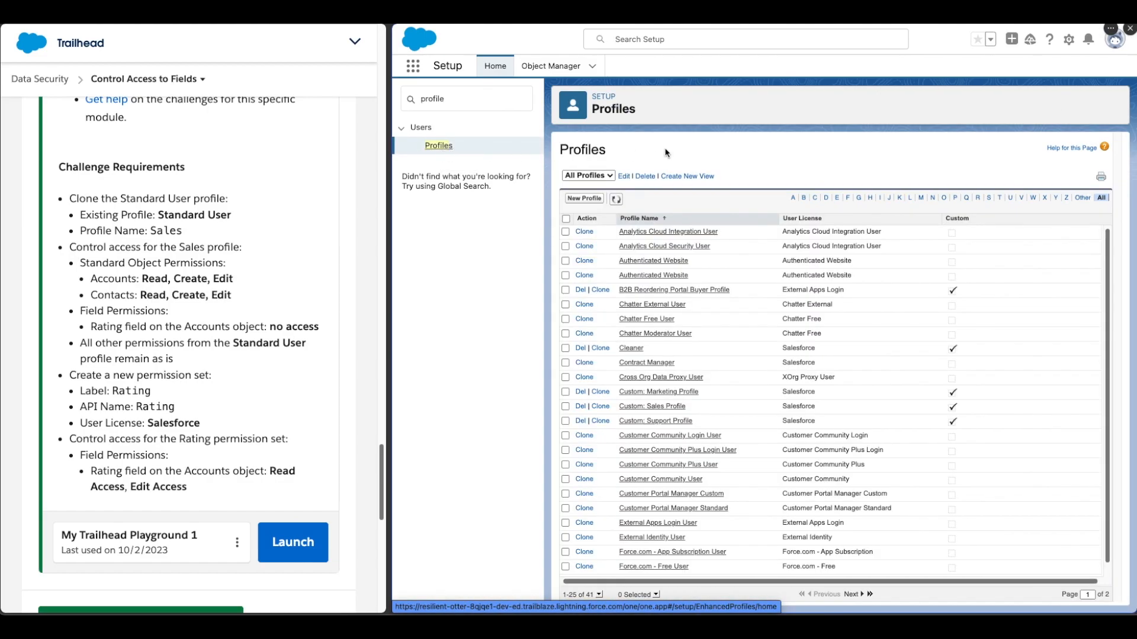
- Create a new profile named Sales cloned from Standard User and save it
click(585, 199)
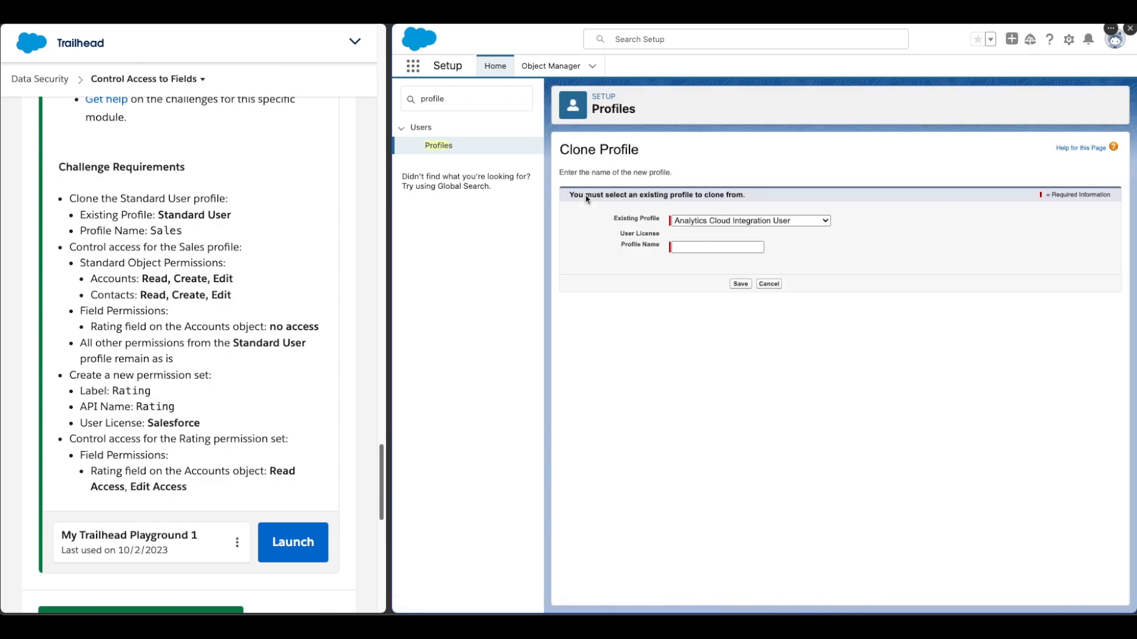
click(711, 220)
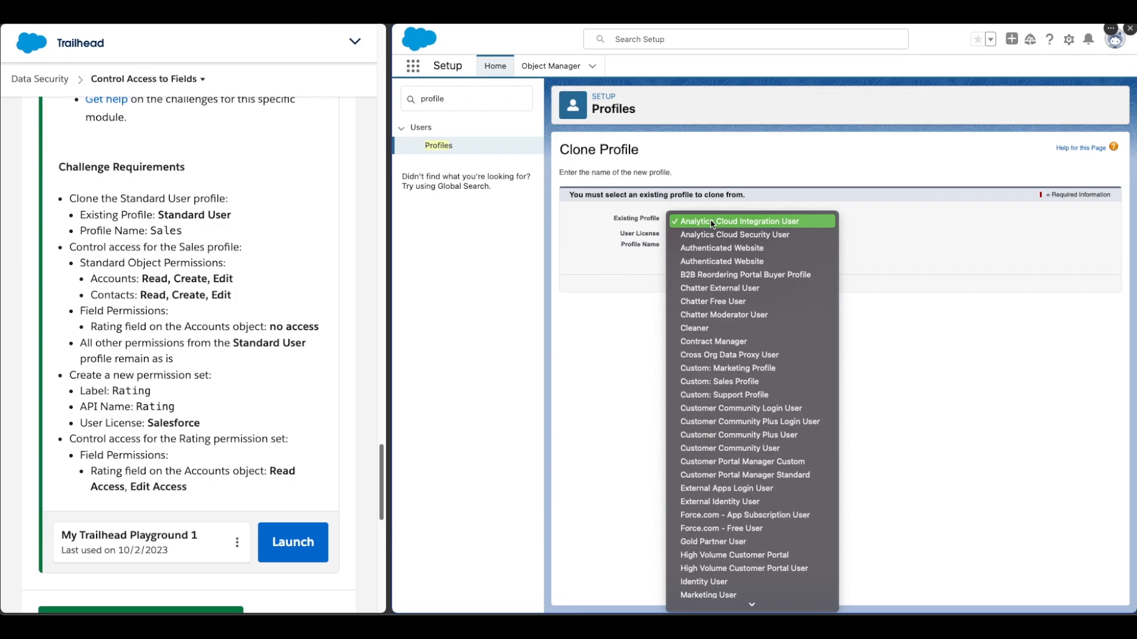
text(st)
key(Down)
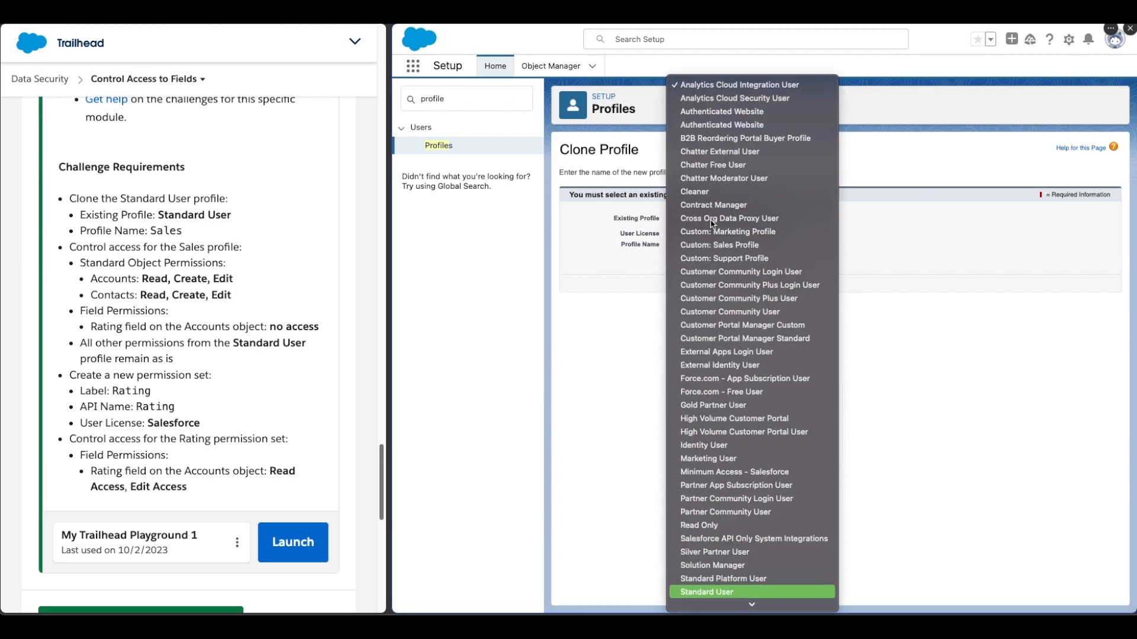
key(Return)
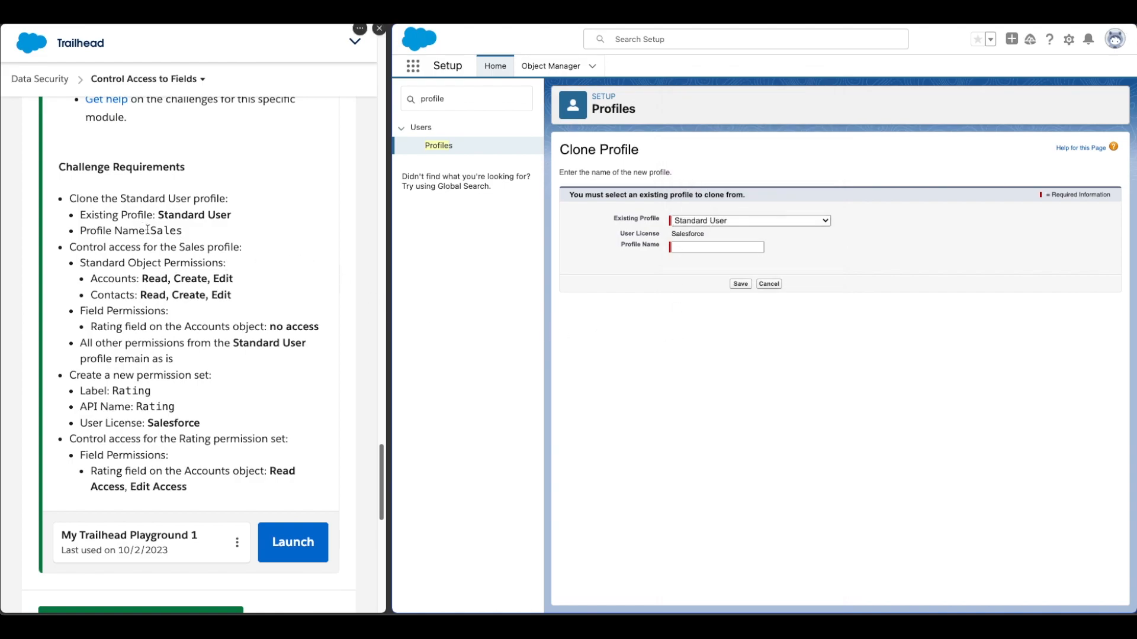
drag(188, 231, 152, 231)
key(ctrl+c)
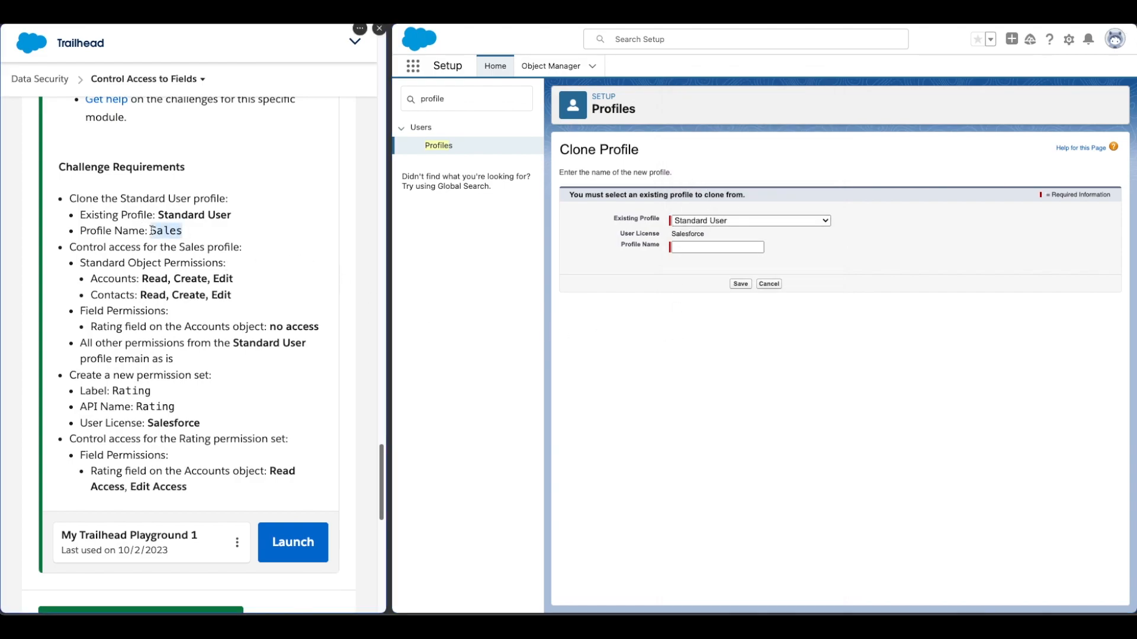
click(681, 245)
key(ctrl+v)
click(740, 284)
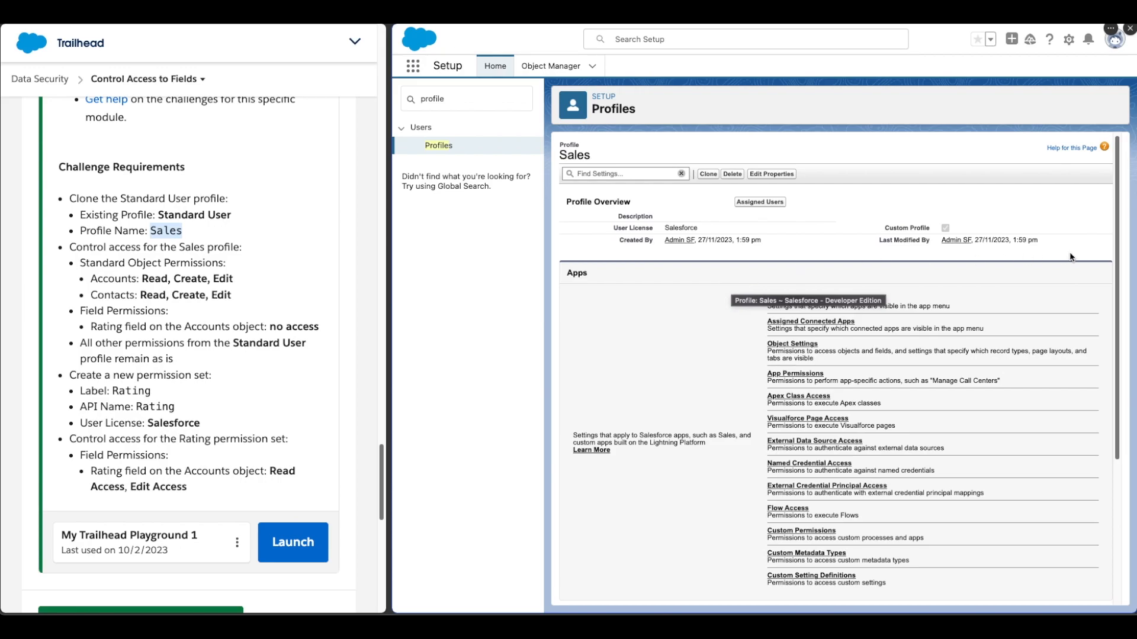
- Go to the Sales profile's Object Settings and select Accounts
scroll(1066, 284, down, 1)
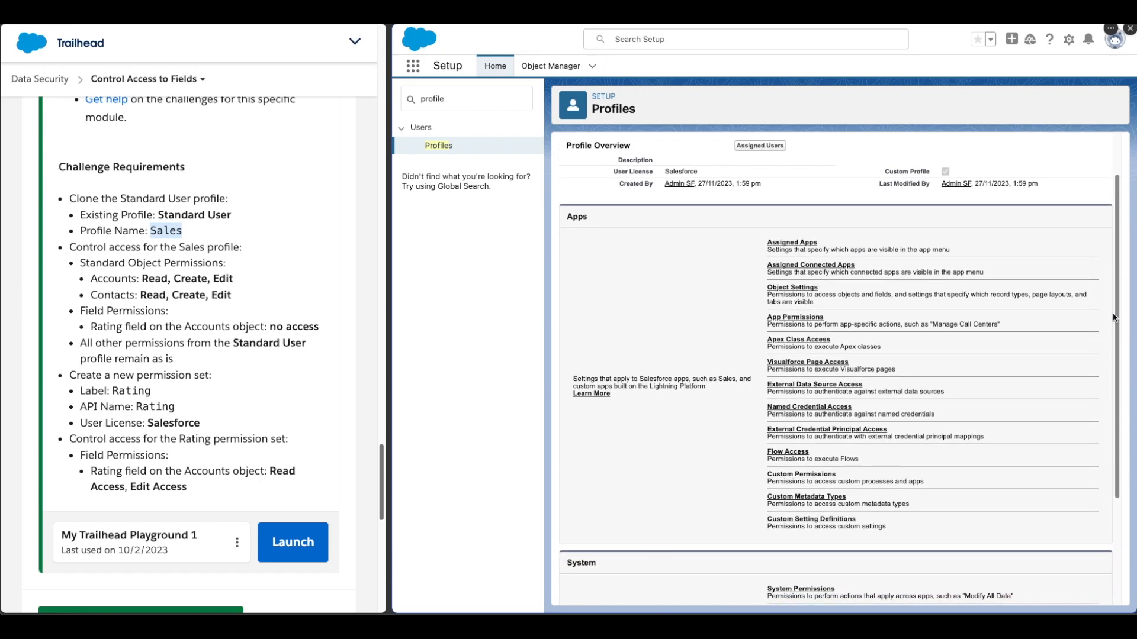
click(804, 291)
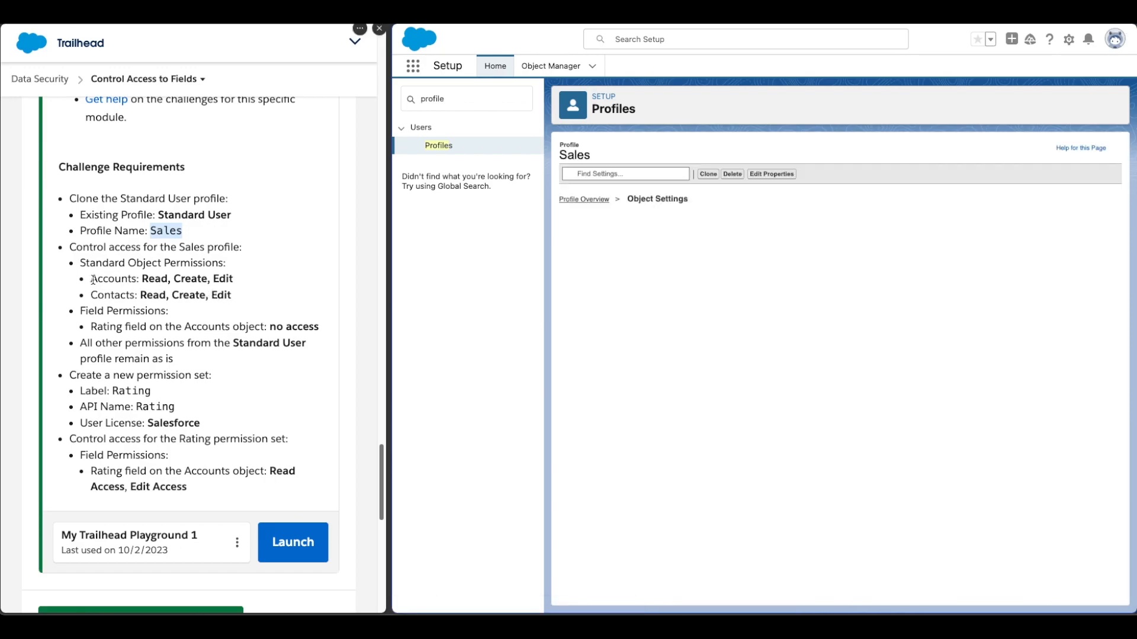
drag(91, 280, 238, 287)
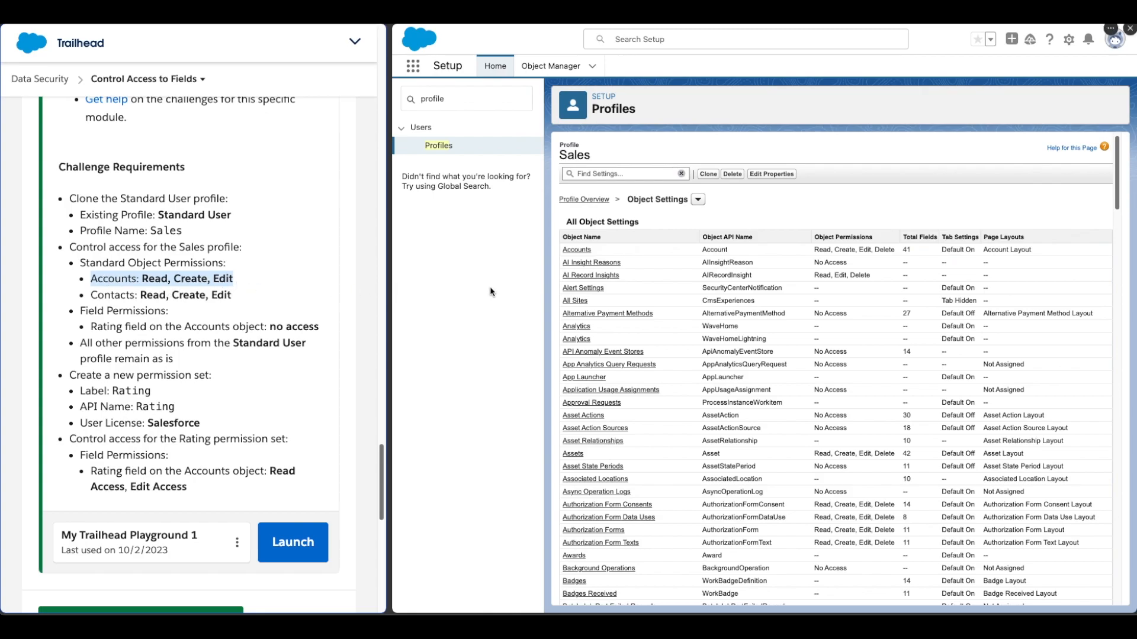
click(572, 252)
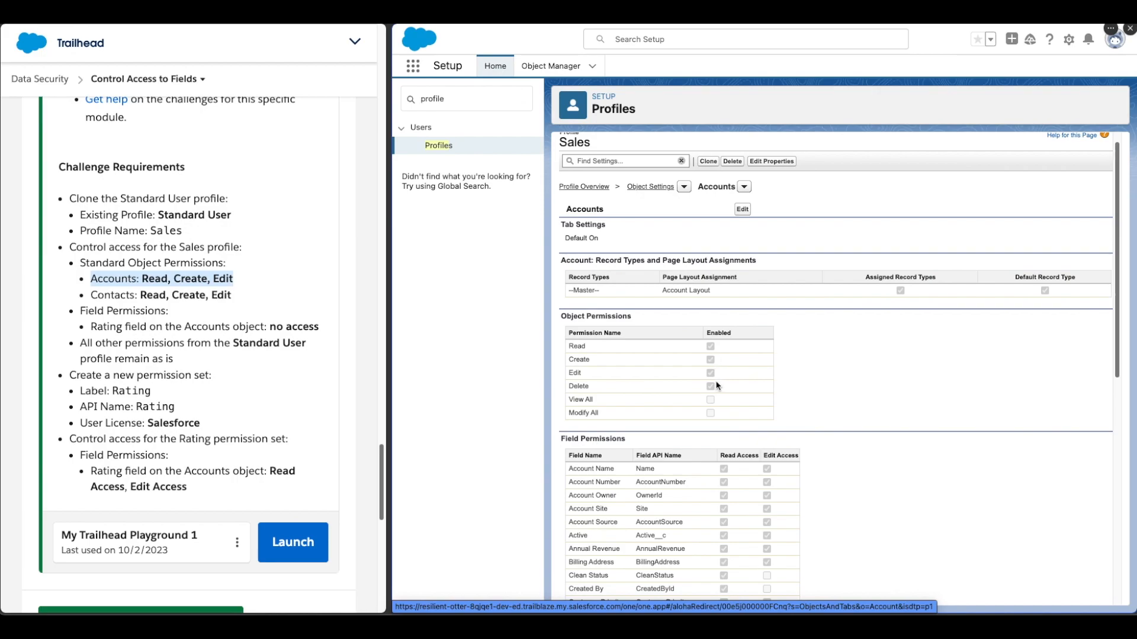
- Remove Delete on Accounts and all Rating field access for the Sales profile, then save
click(742, 209)
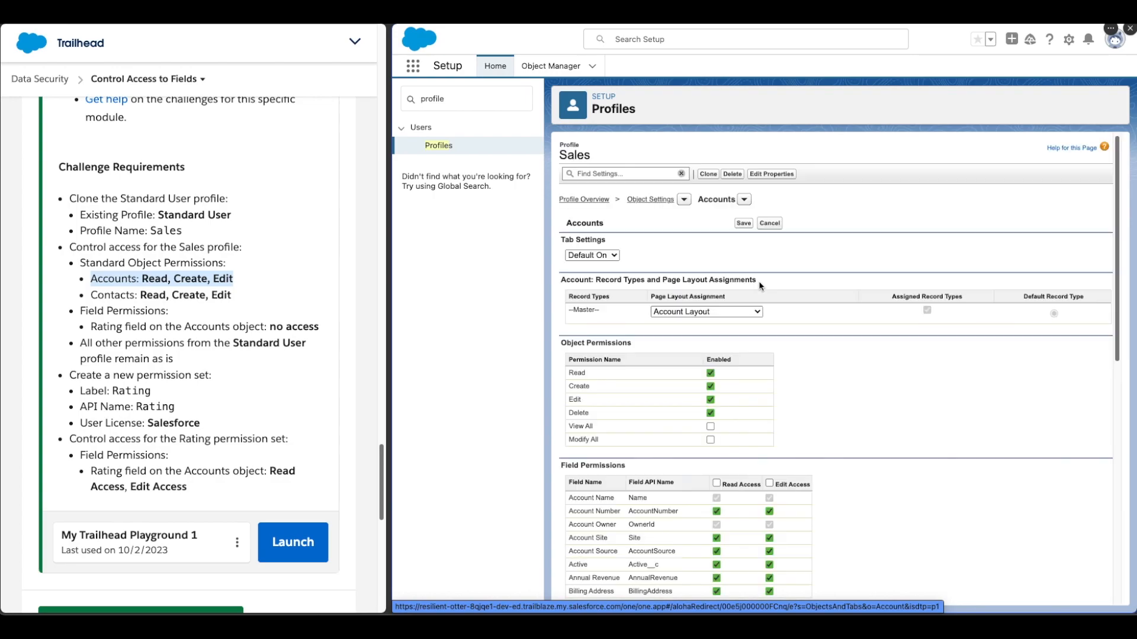
click(712, 413)
scroll(807, 423, down, 4)
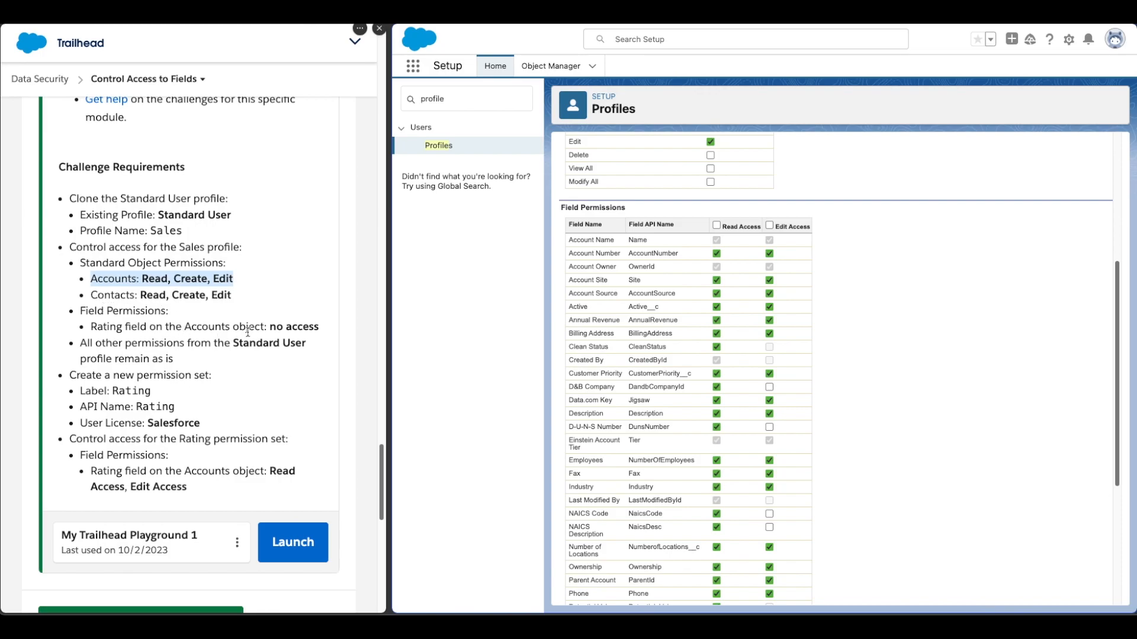
scroll(696, 500, down, 1)
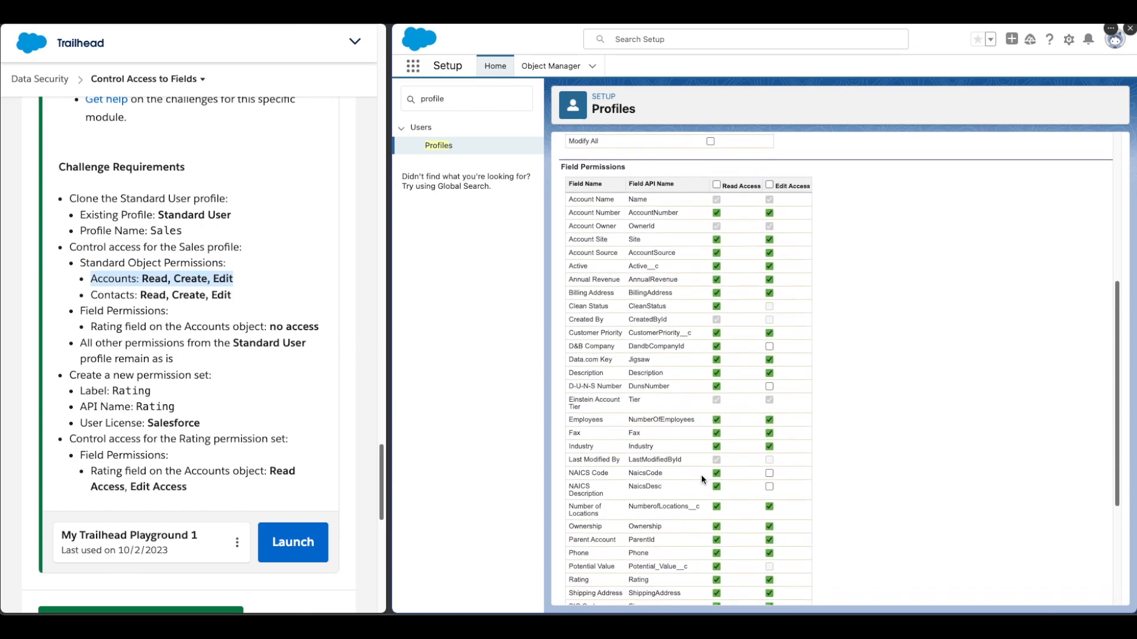
scroll(696, 500, down, 1)
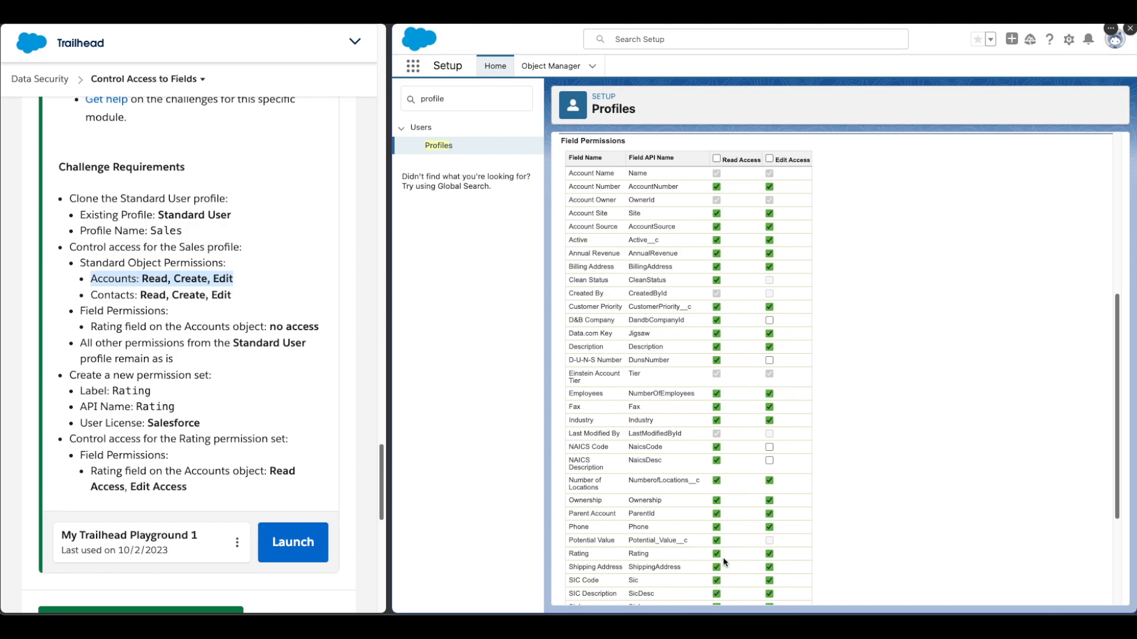
click(717, 556)
scroll(797, 499, up, 5)
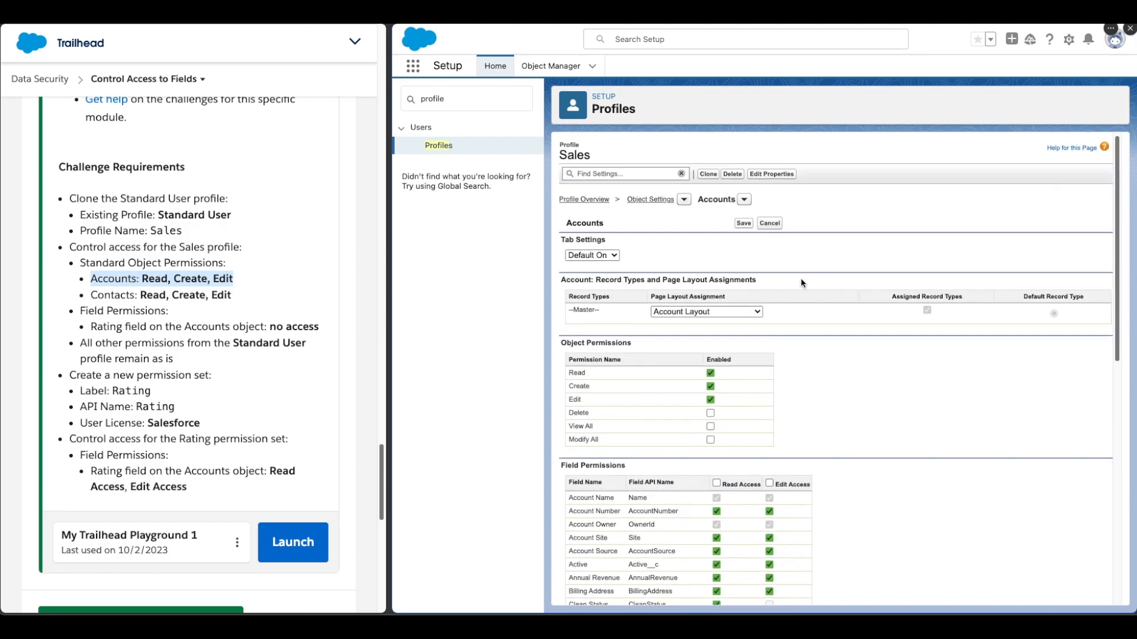
click(743, 224)
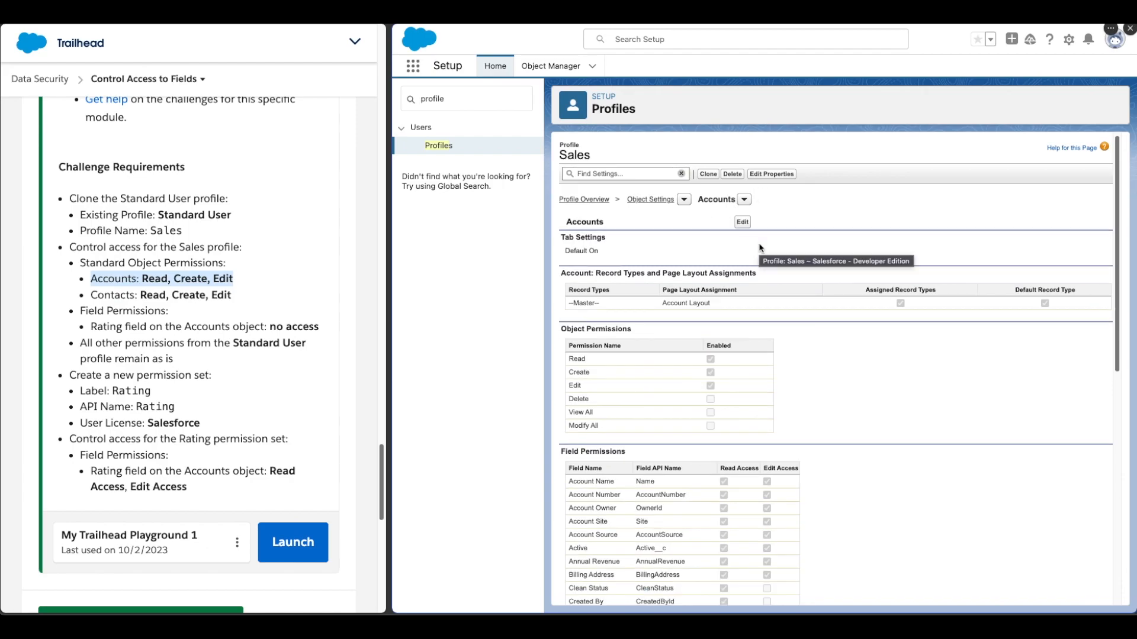
click(661, 200)
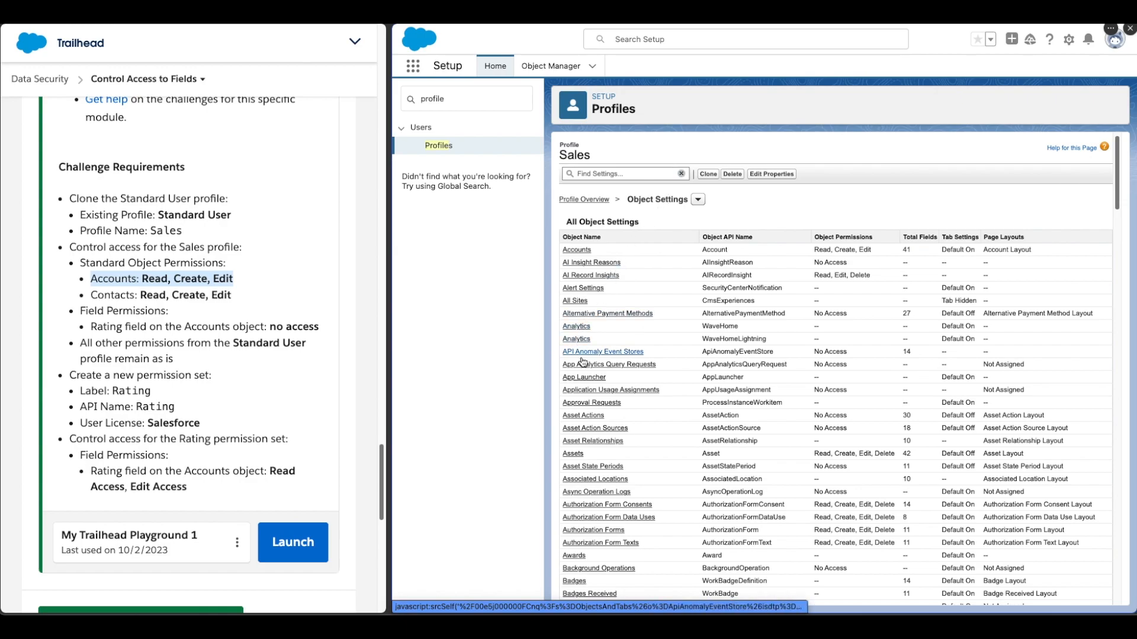
- Search the Sales profile's object settings for 'contacts' and open Contacts
scroll(578, 356, down, 3)
scroll(589, 481, down, 2)
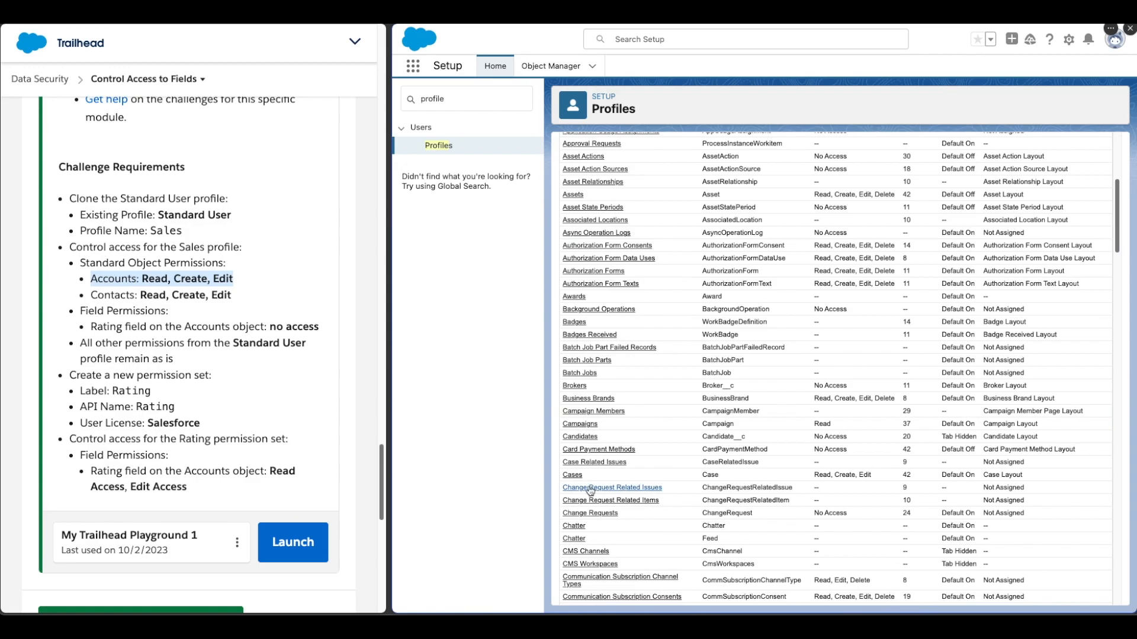
scroll(583, 406, up, 5)
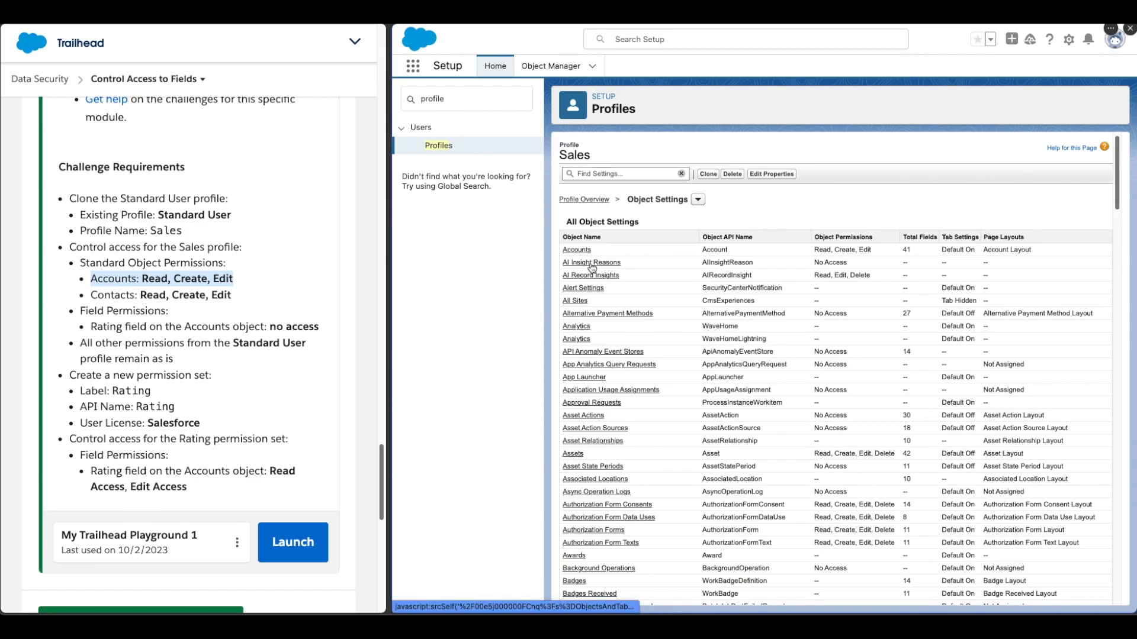
click(592, 174)
text(contacts)
click(624, 228)
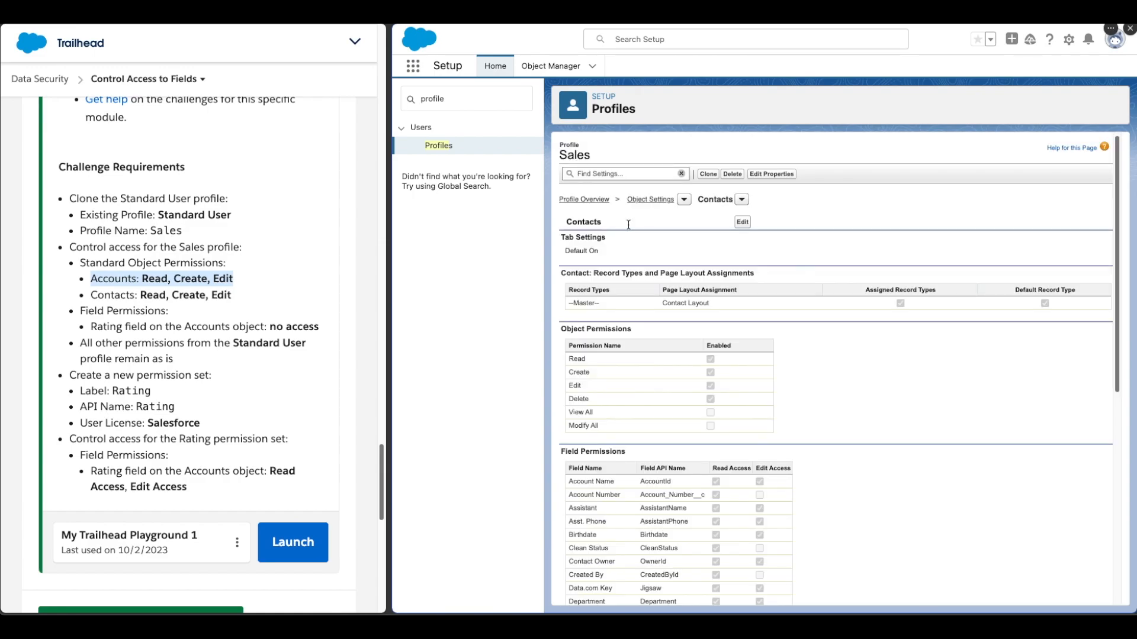
- Clear Delete on Contacts, keeping Read, Create and Edit, and save
click(744, 222)
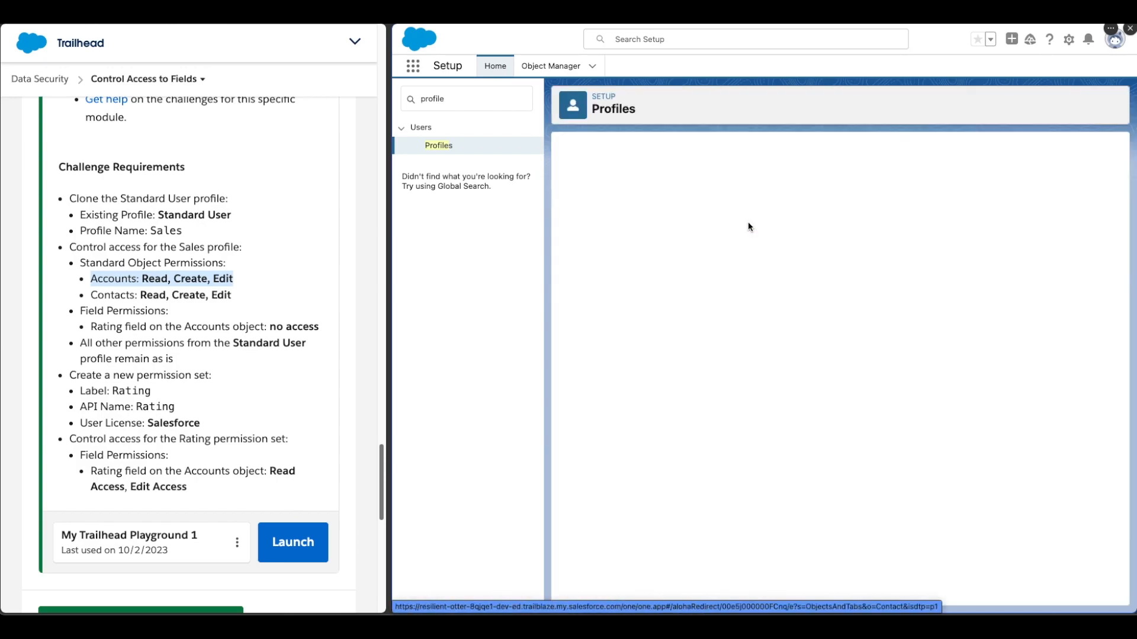
click(180, 293)
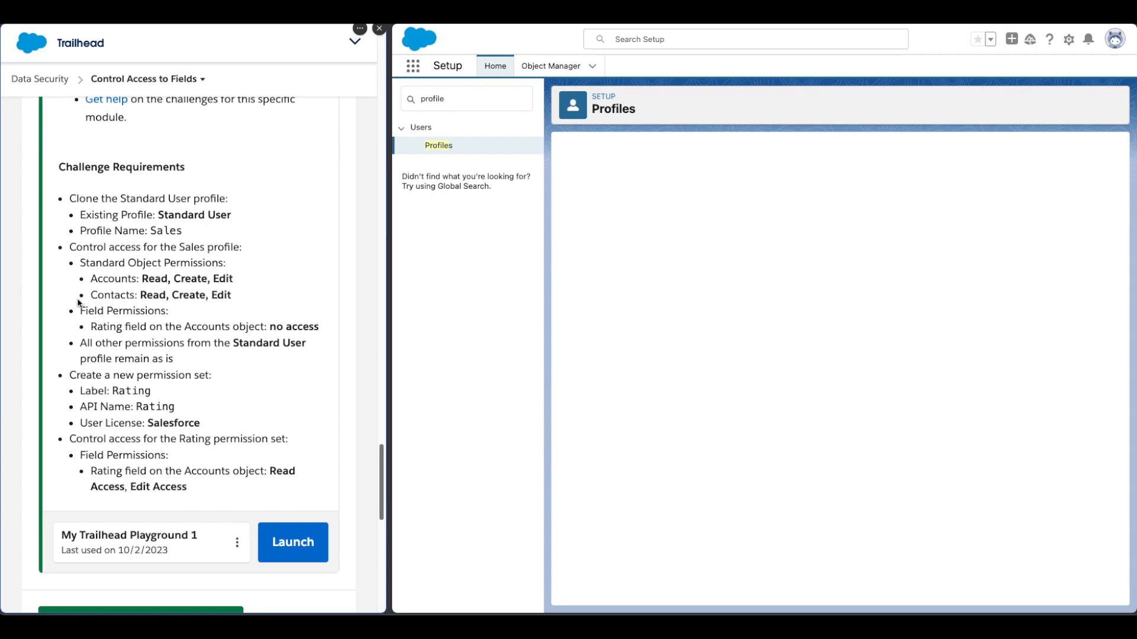
drag(97, 295, 232, 297)
click(232, 301)
click(480, 281)
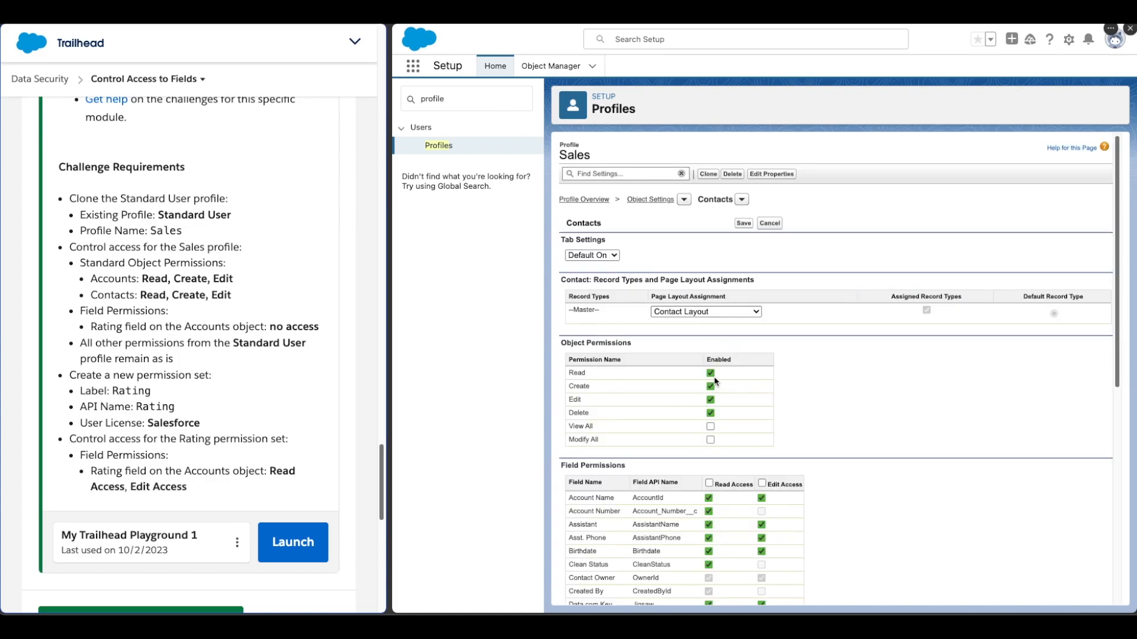
click(711, 412)
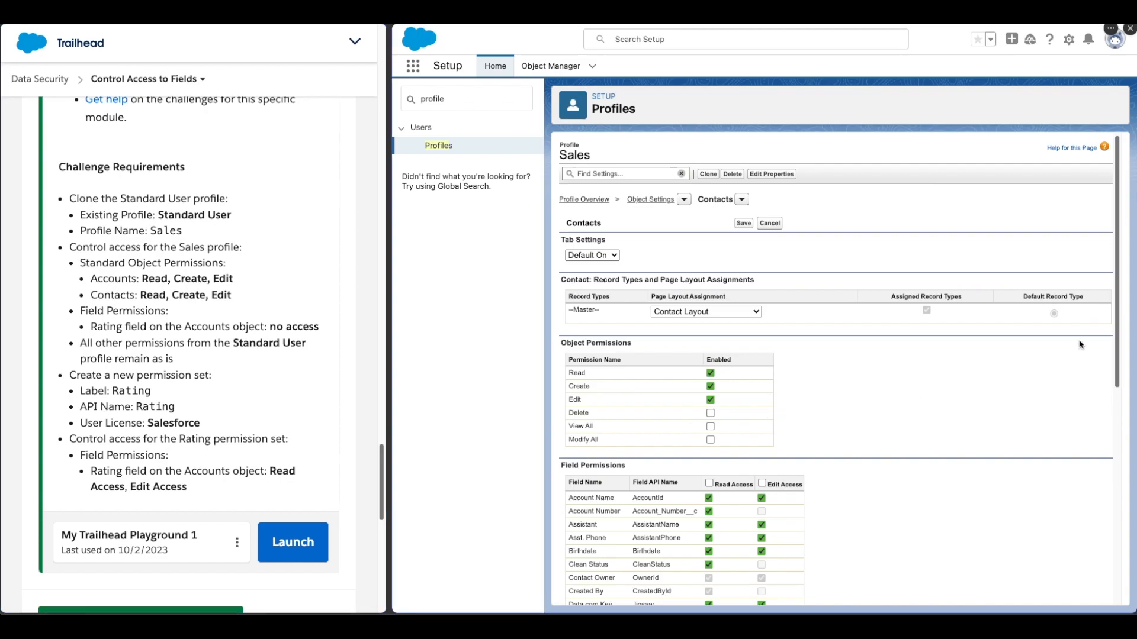
scroll(1081, 355, down, 5)
scroll(1093, 518, down, 2)
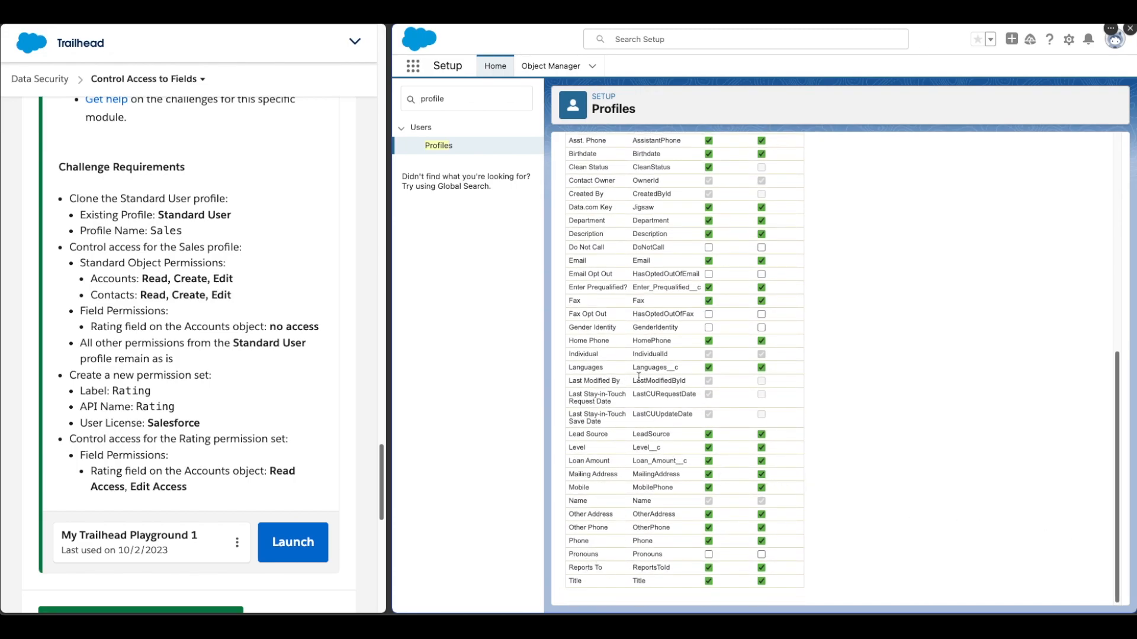
scroll(638, 377, up, 7)
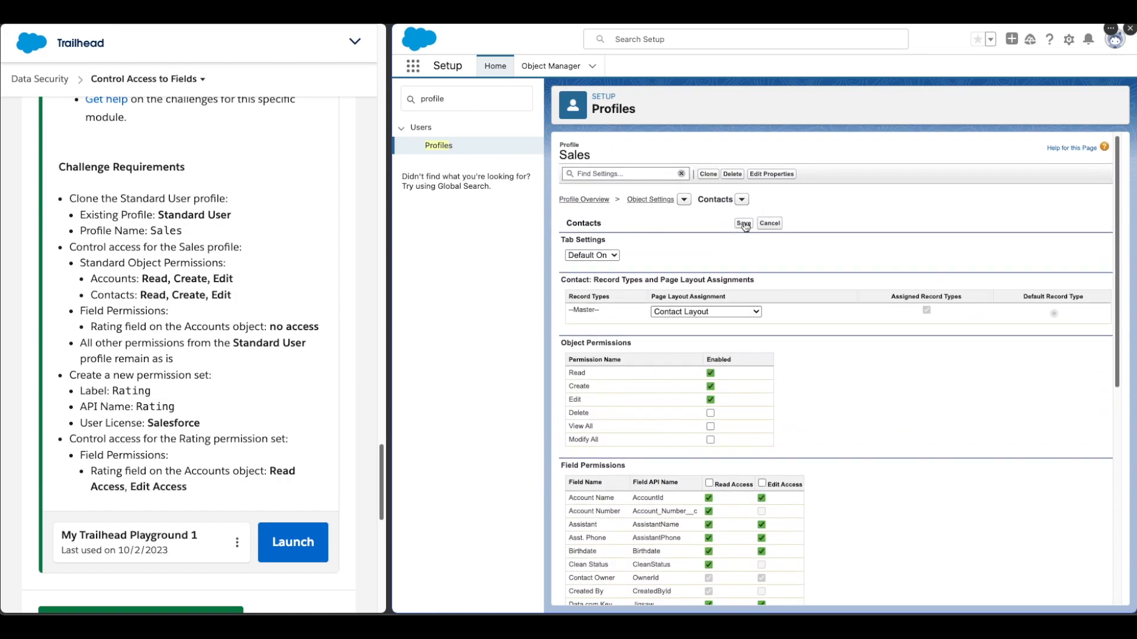
click(744, 224)
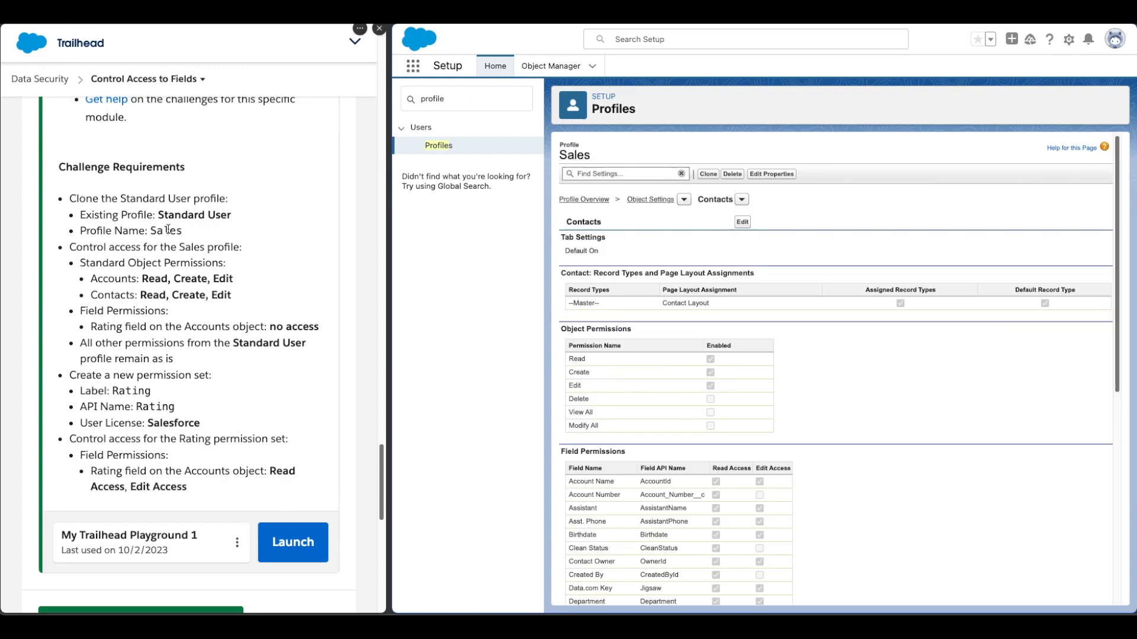
- Review the Accounts, Contacts and Rating no-access requirements in the challenge
drag(91, 279, 255, 303)
click(251, 302)
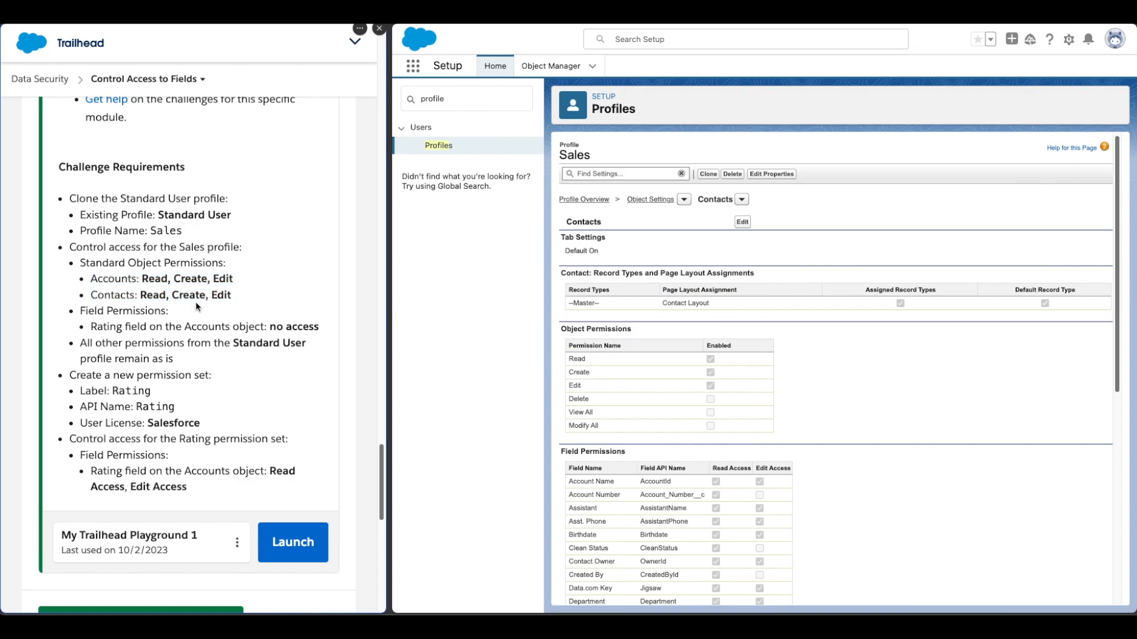
drag(91, 326, 316, 329)
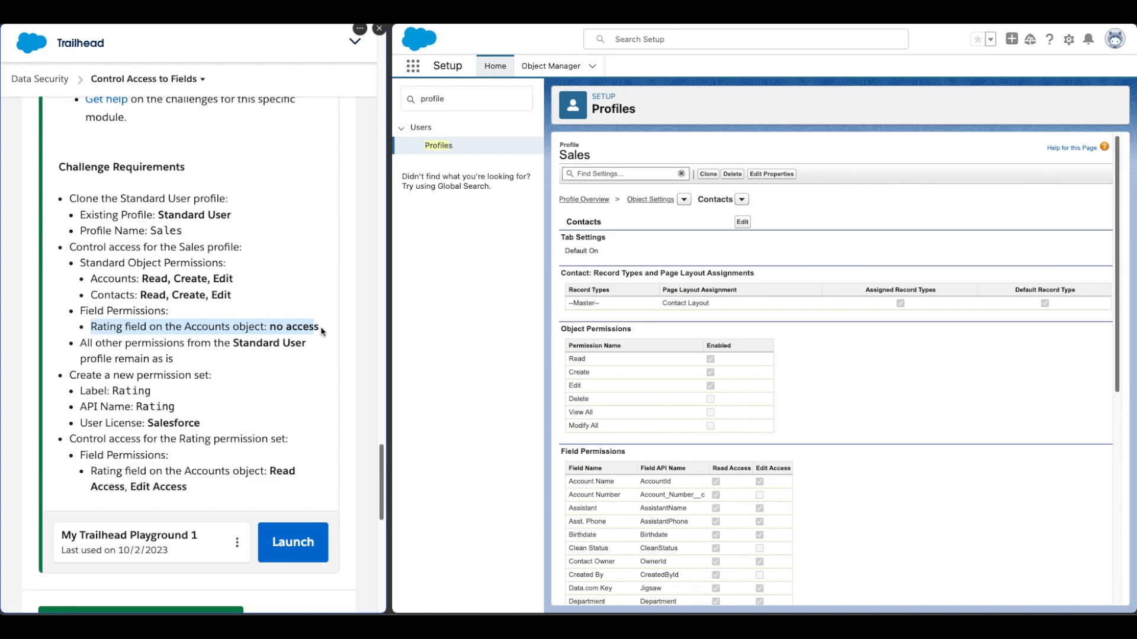
click(319, 328)
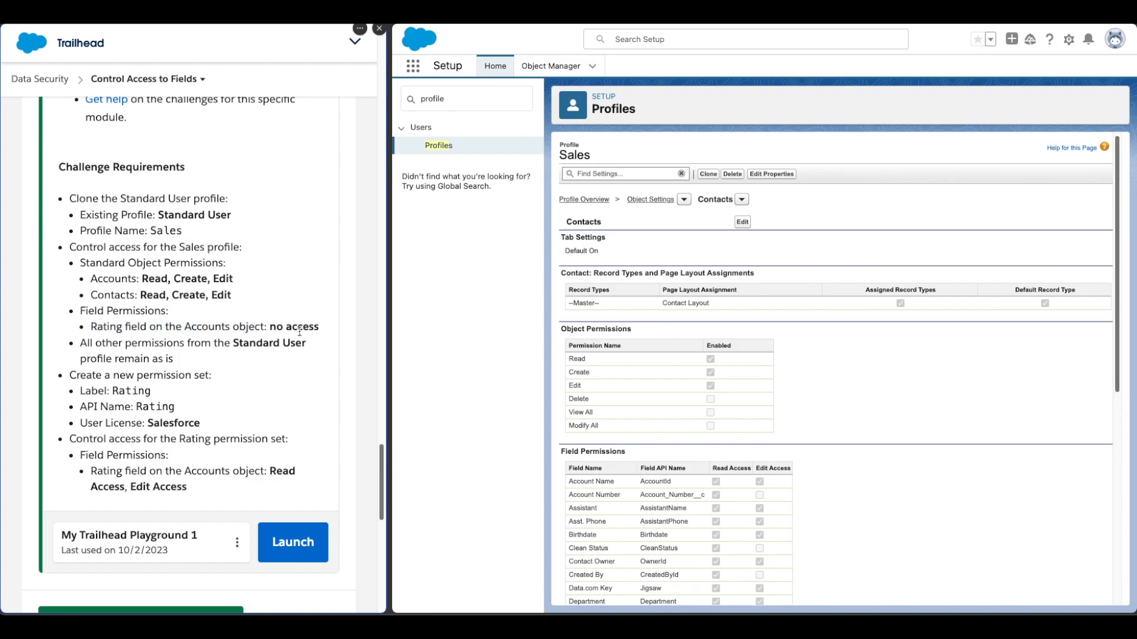
- Search Quick Find for 'perm' and go to the Permission Sets page
click(503, 96)
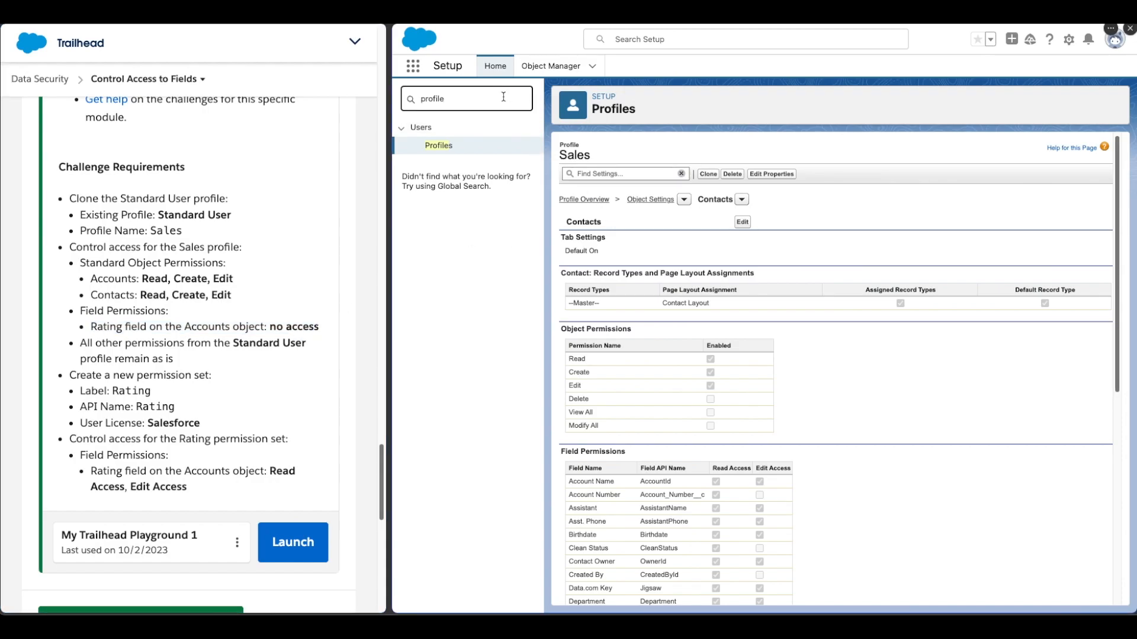
double_click(504, 97)
text(persim)
key(BackSpace)
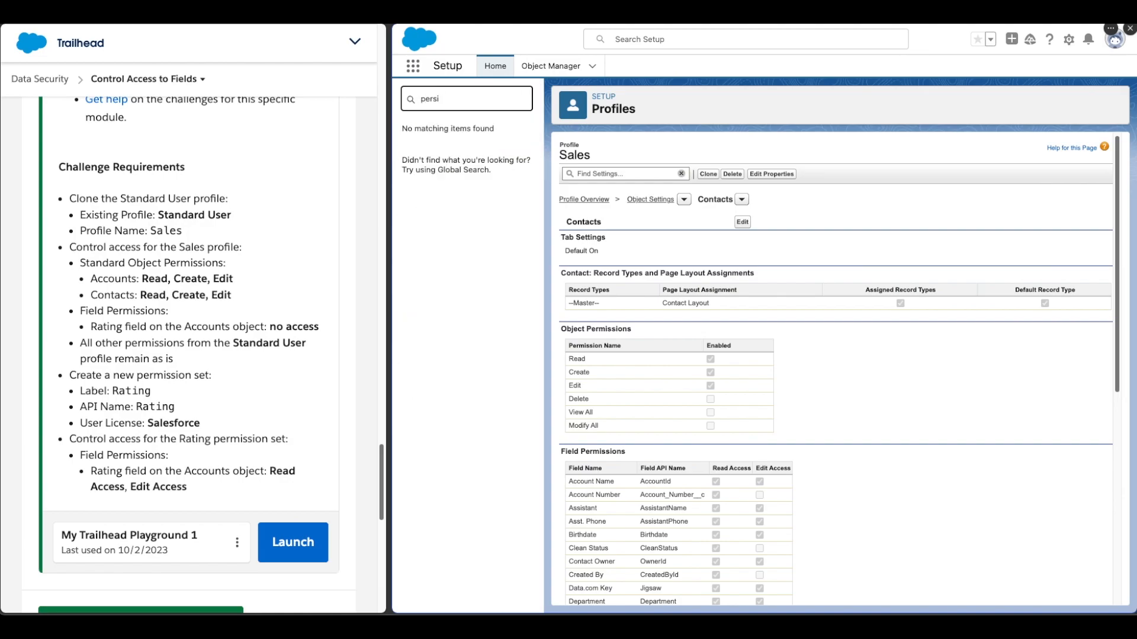
key(BackSpace)
key(BackSpace)
key(BackSpace)
text(erm)
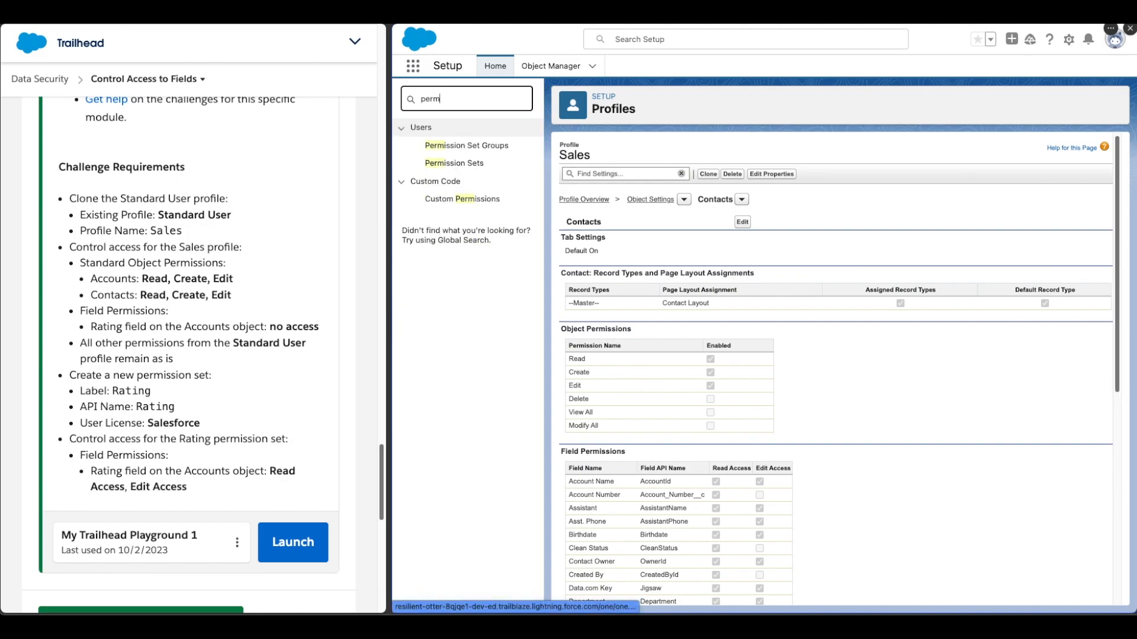
click(482, 165)
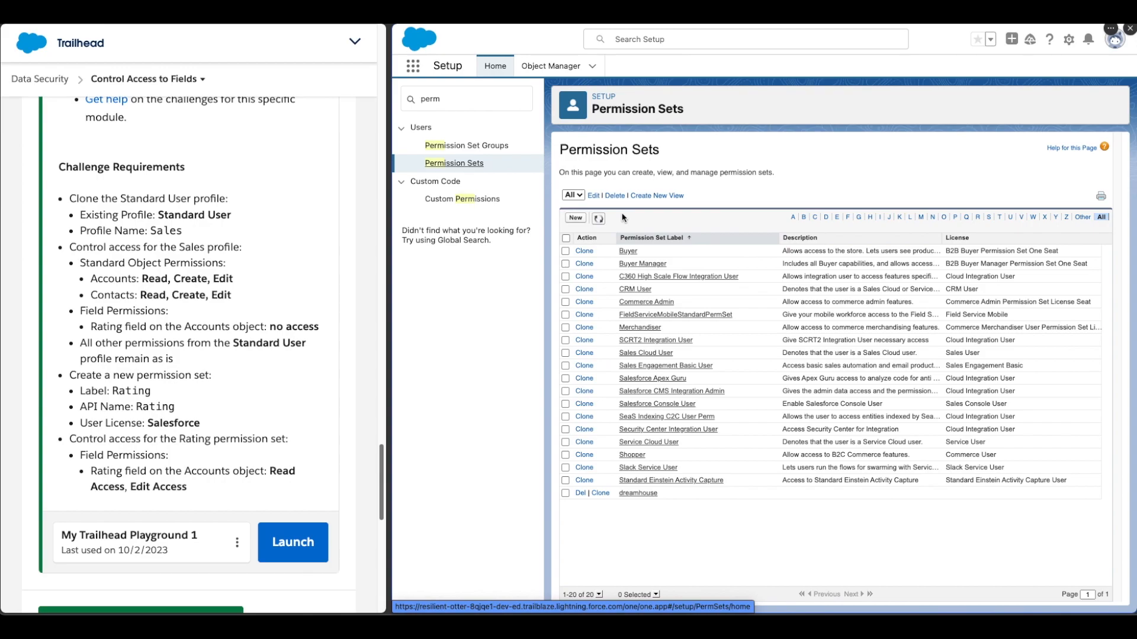
- Create permission set Rating with description 'Adding Rating access to senior staff' and Salesforce license
click(575, 219)
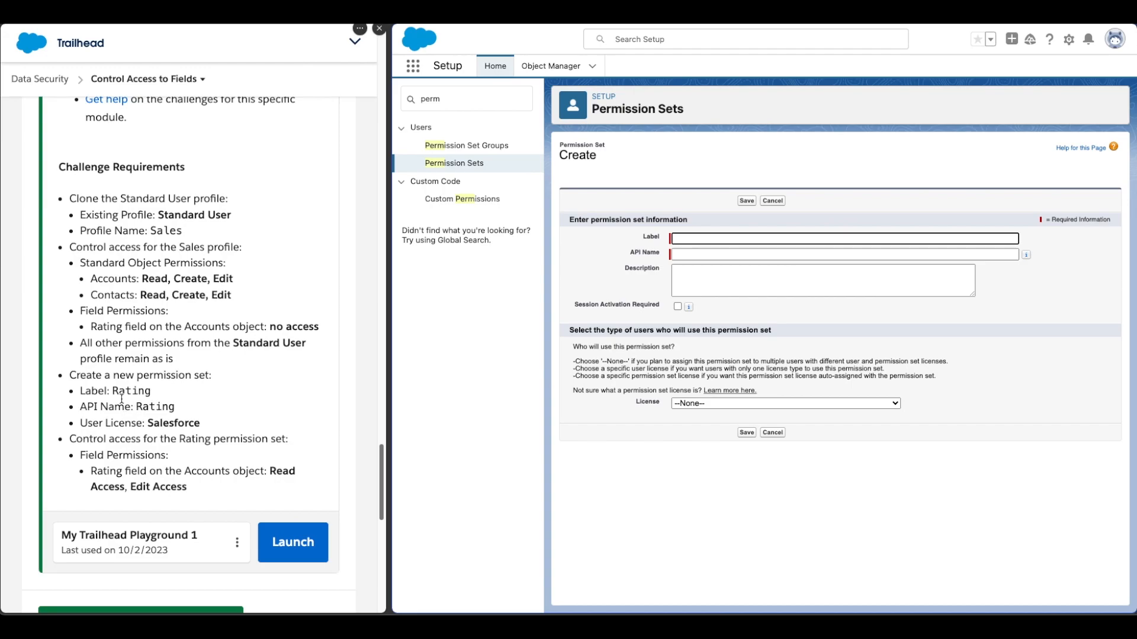
drag(113, 391, 159, 392)
key(ctrl+c)
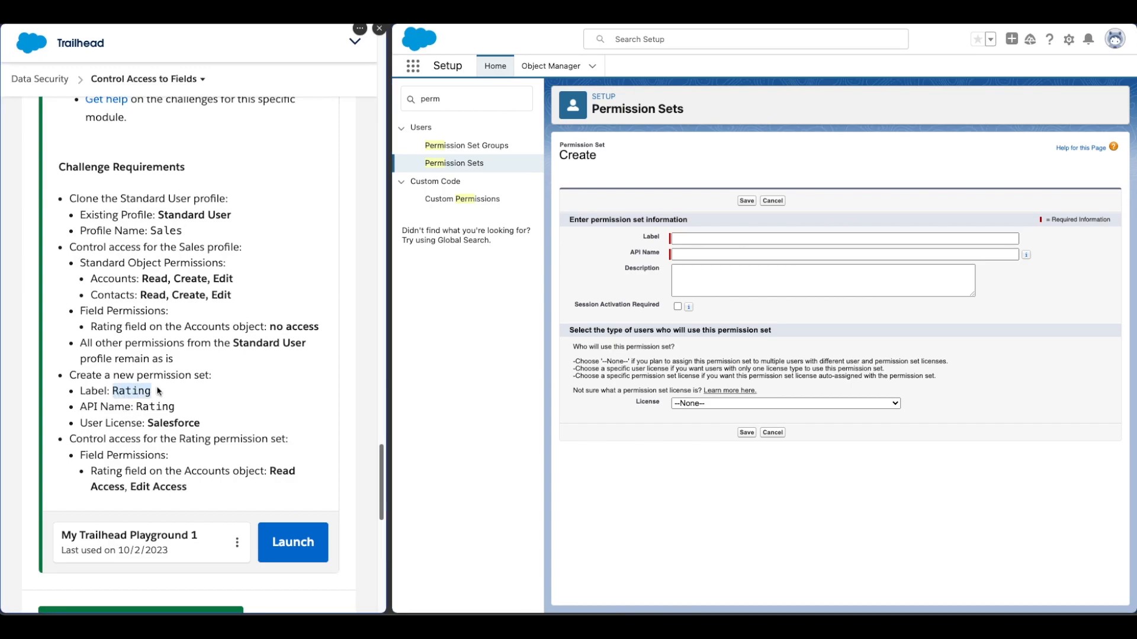
click(709, 239)
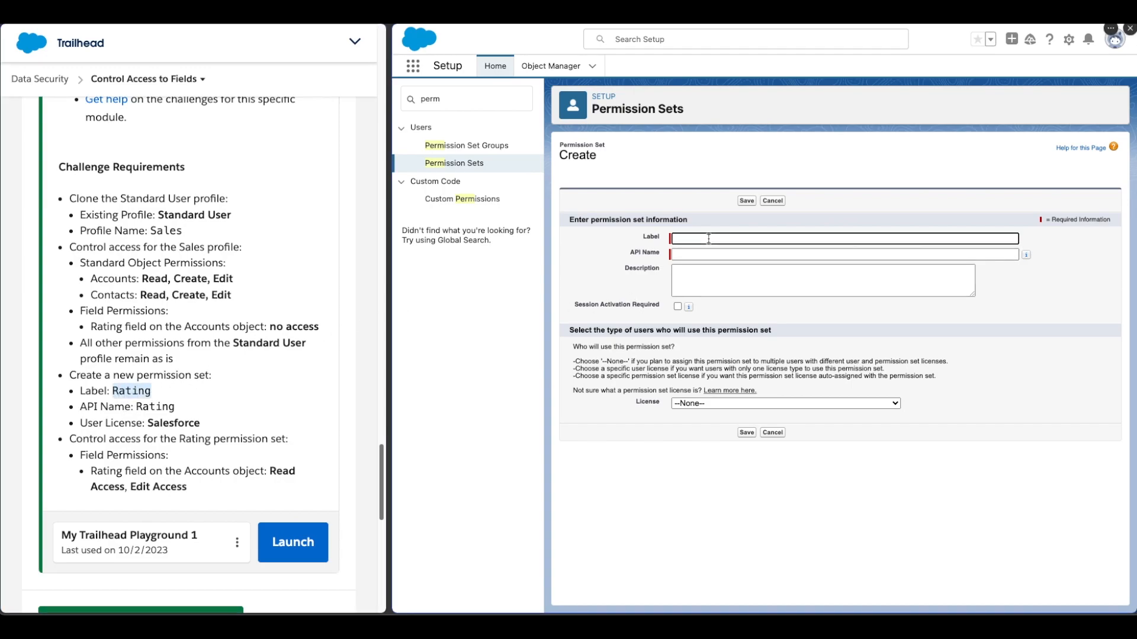
key(ctrl+v)
click(582, 316)
click(749, 286)
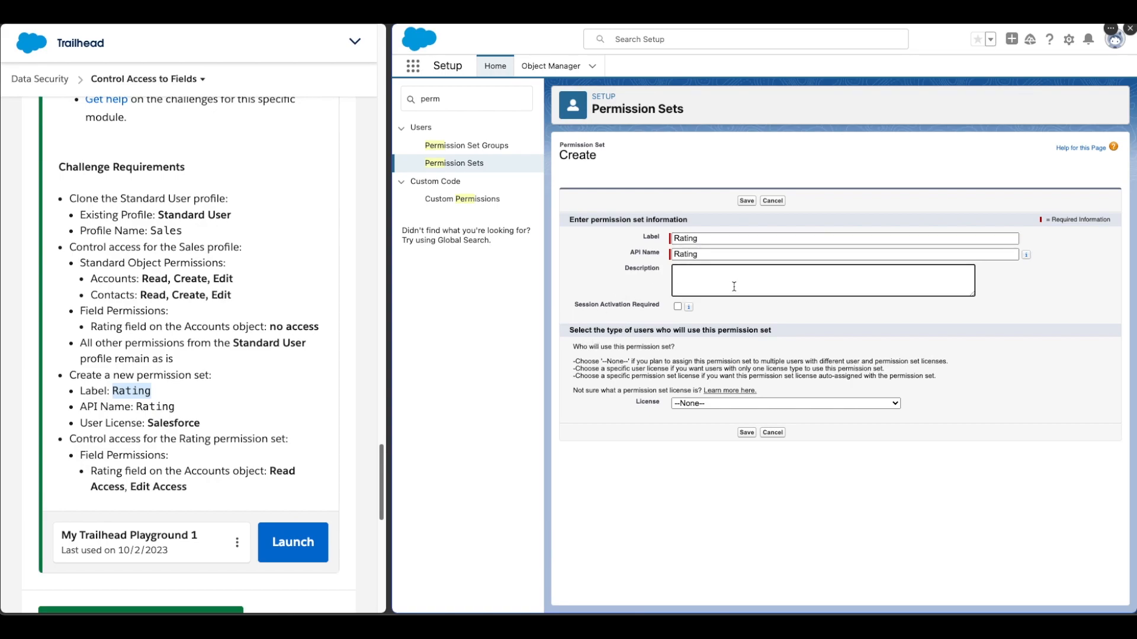
text(Adding Rating access to senior staff)
click(882, 404)
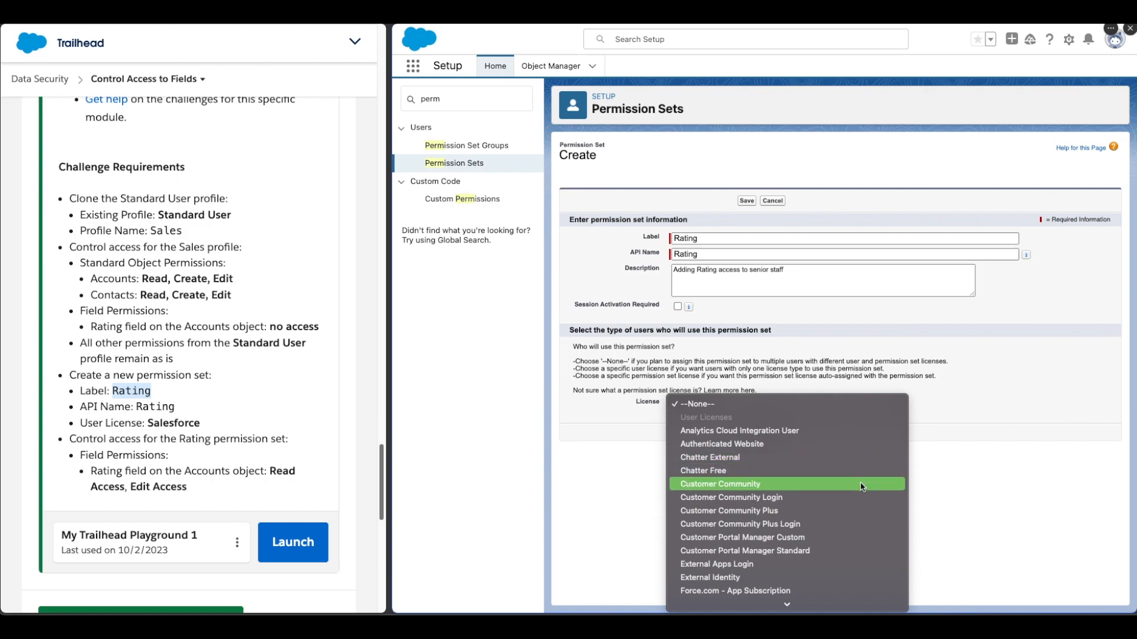
key(s)
key(Return)
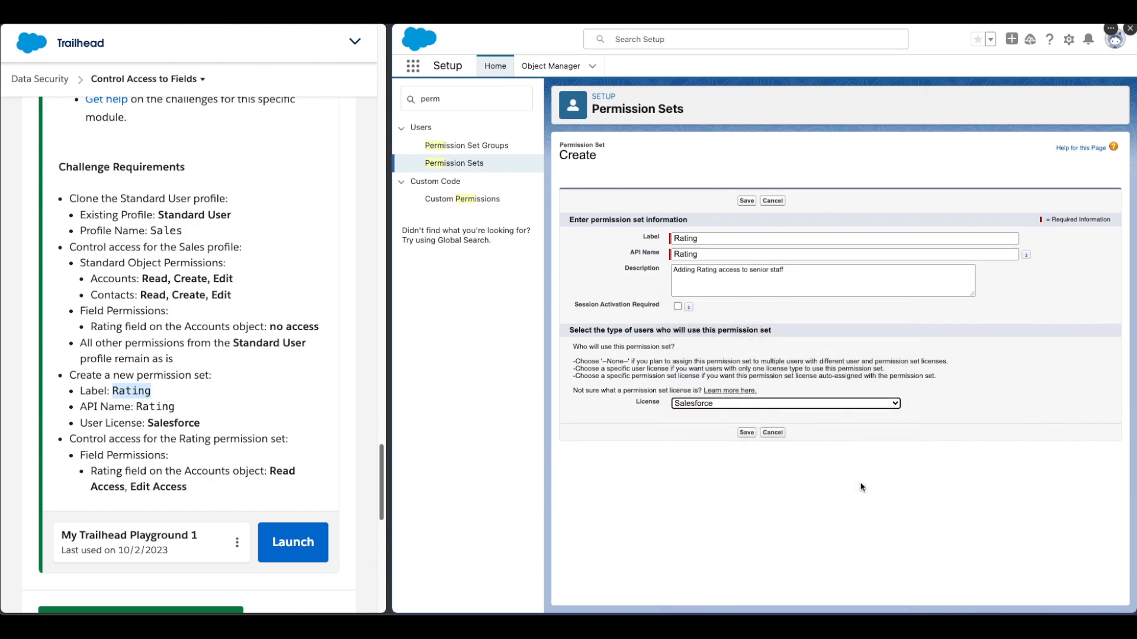
click(746, 432)
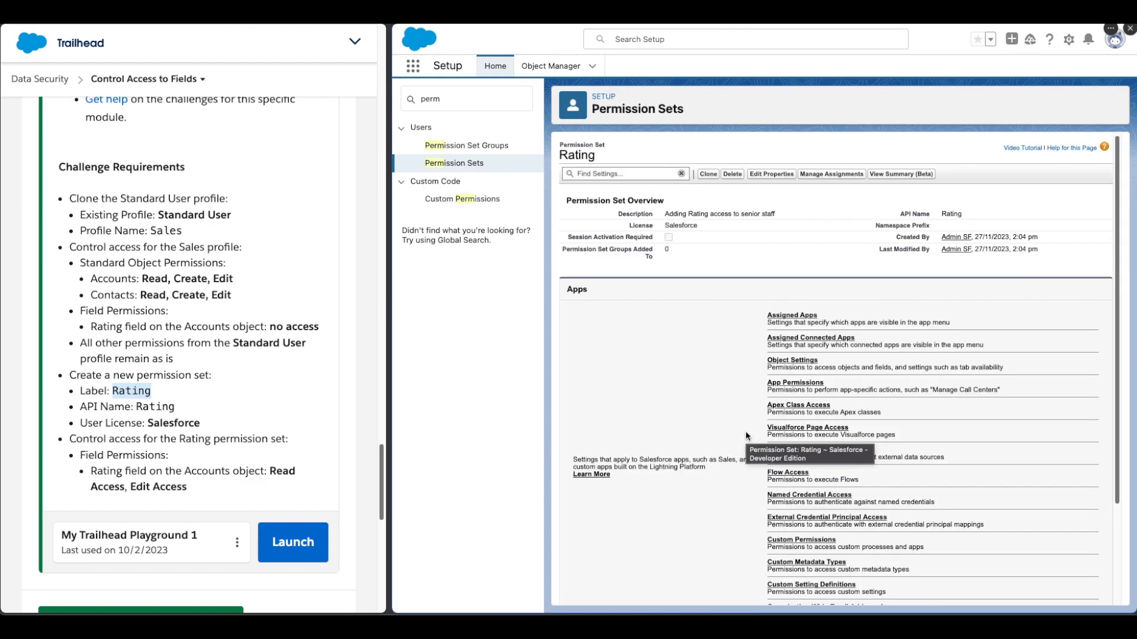
- Open Accounts in the Rating permission set's Object Settings and review its permissions
click(803, 361)
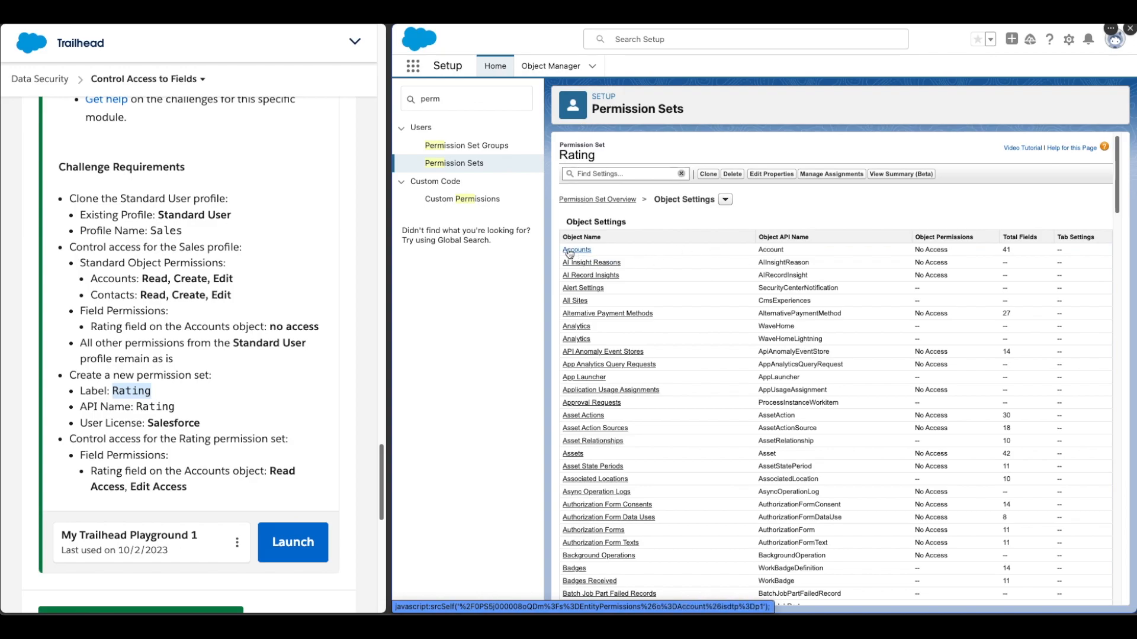
click(569, 251)
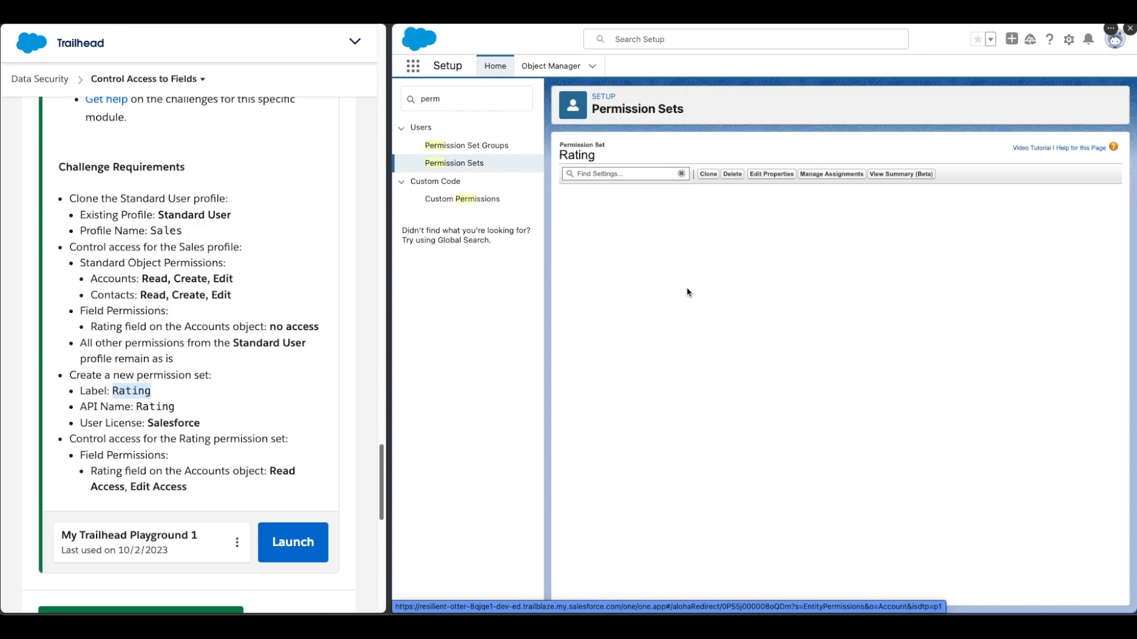
scroll(271, 304, up, 5)
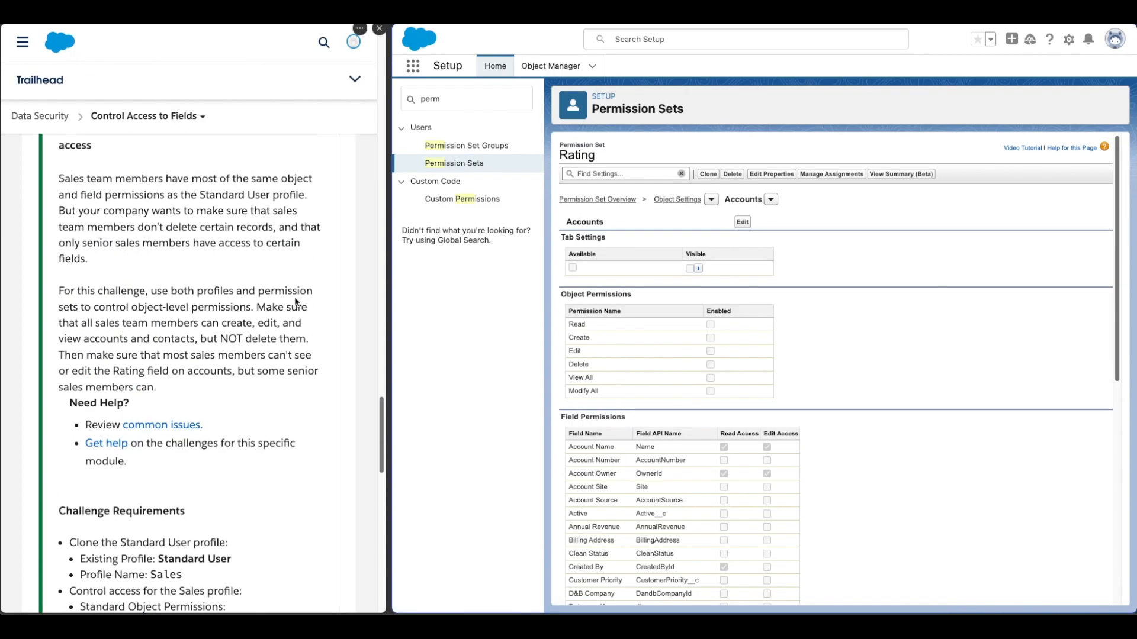
scroll(271, 304, down, 6)
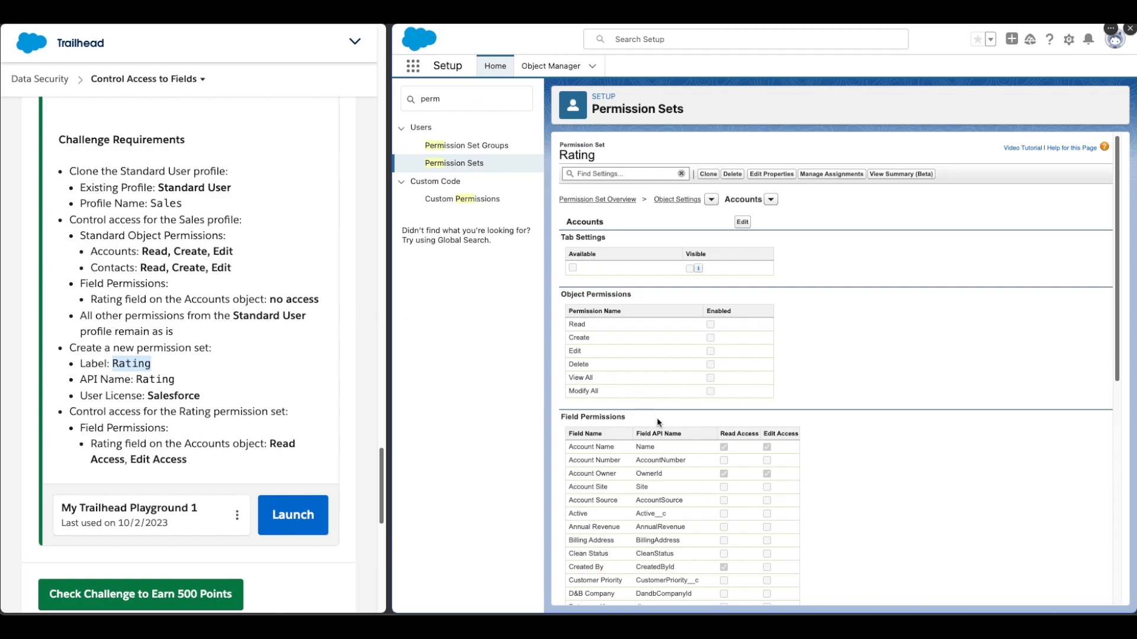
scroll(654, 420, down, 5)
scroll(677, 428, down, 1)
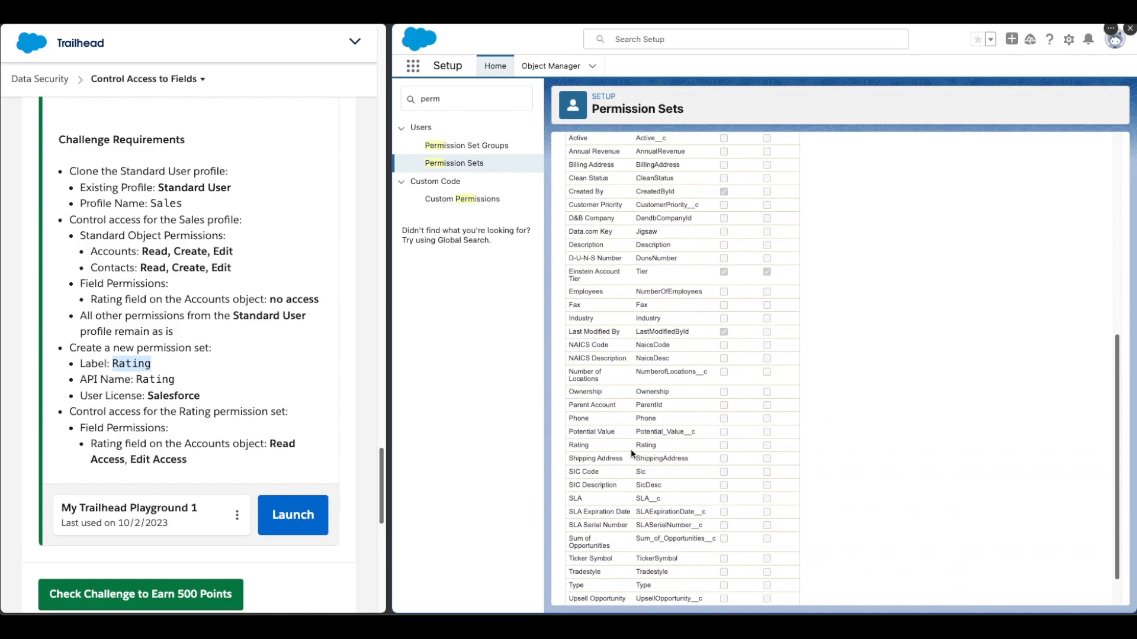
scroll(722, 450, up, 6)
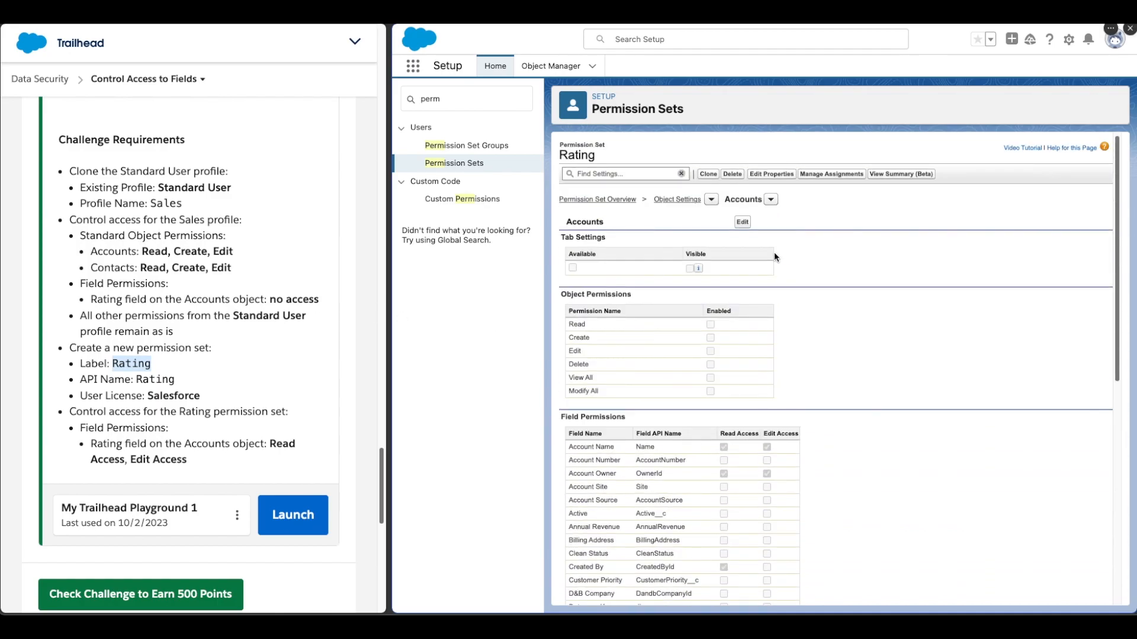
- Enable Read Access on the Accounts Rating field in the permission set and save
click(743, 223)
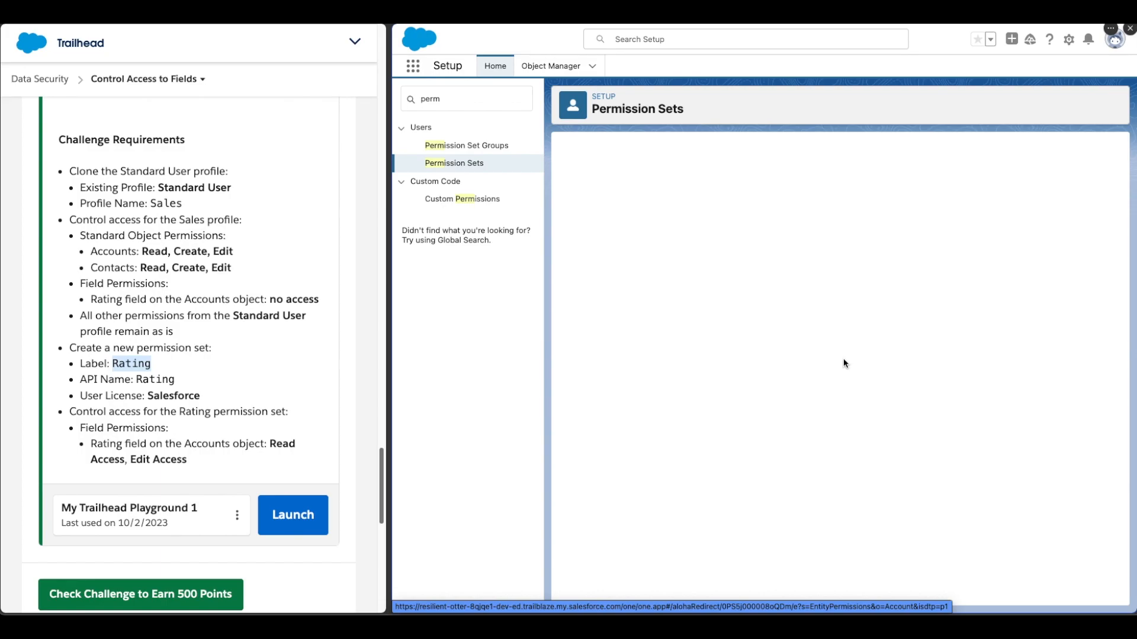
scroll(841, 396, down, 8)
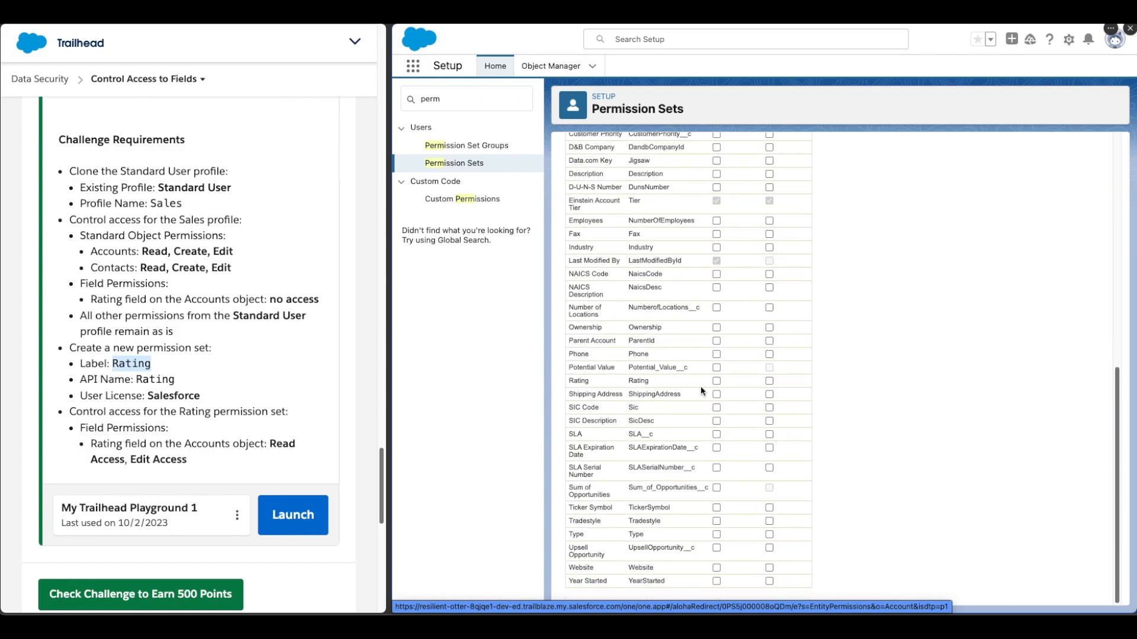
click(717, 381)
scroll(798, 389, up, 10)
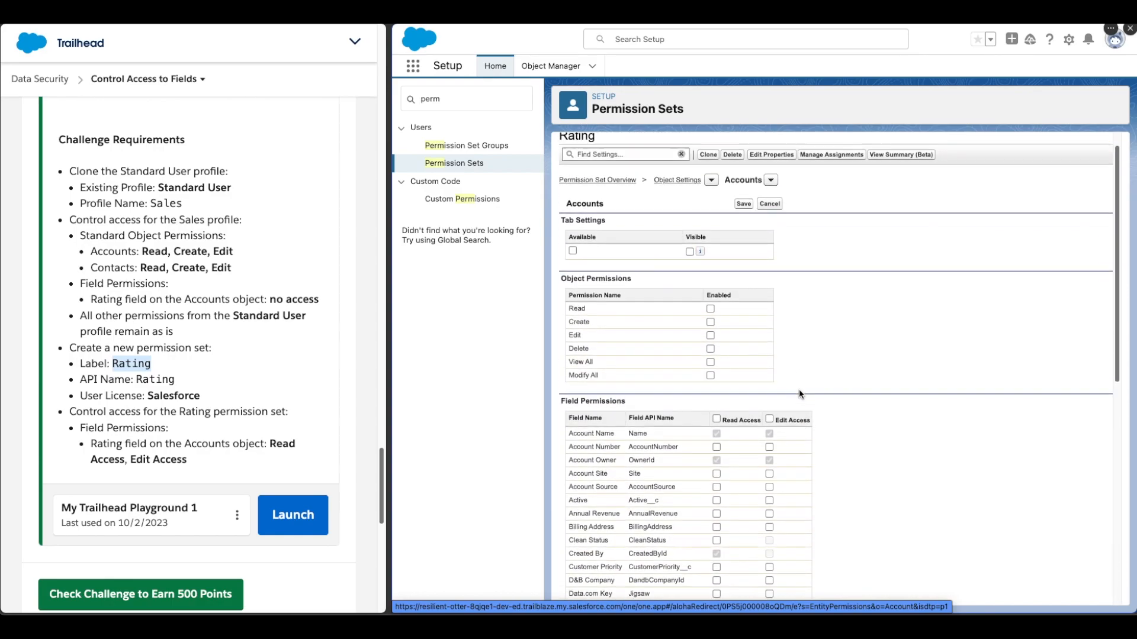
click(741, 227)
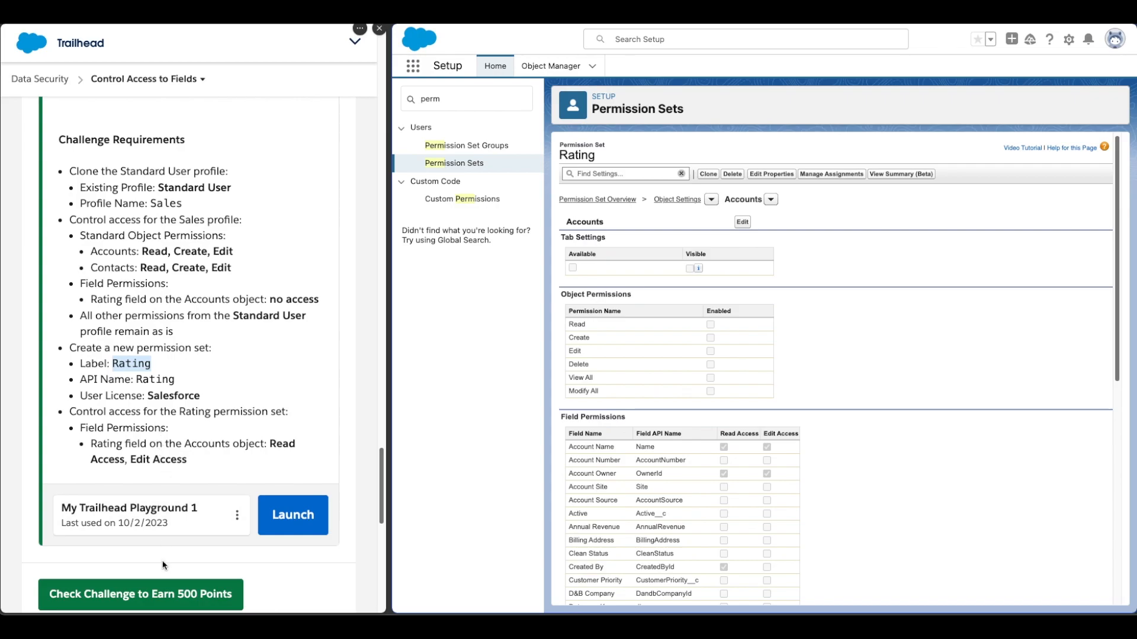
- Submit the challenge for verification with Check Challenge to earn 500 points
click(168, 587)
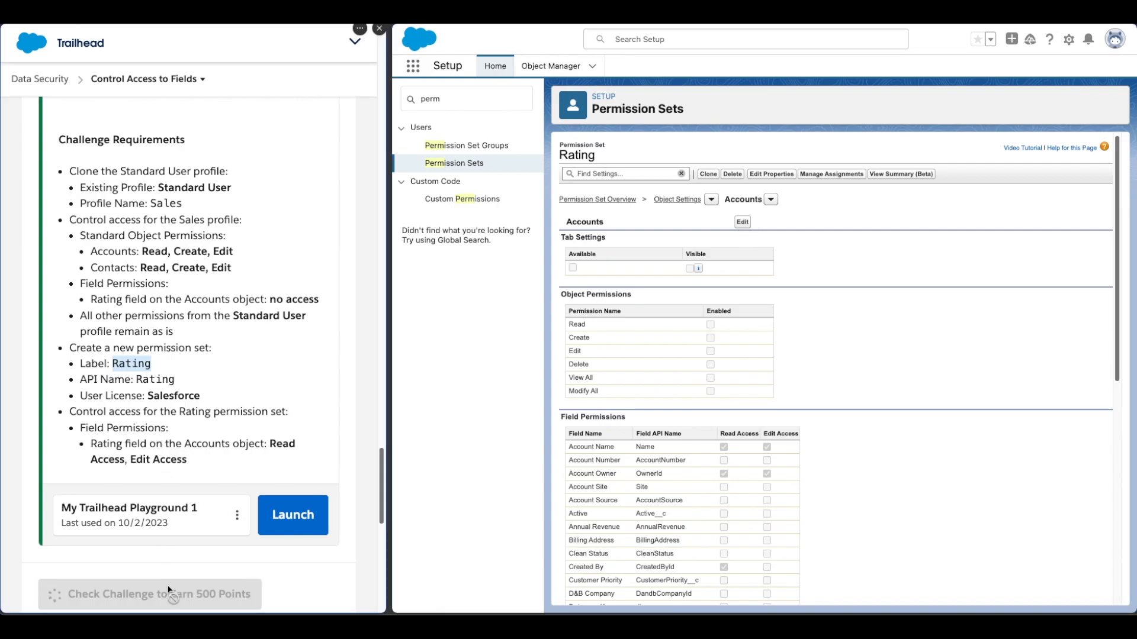